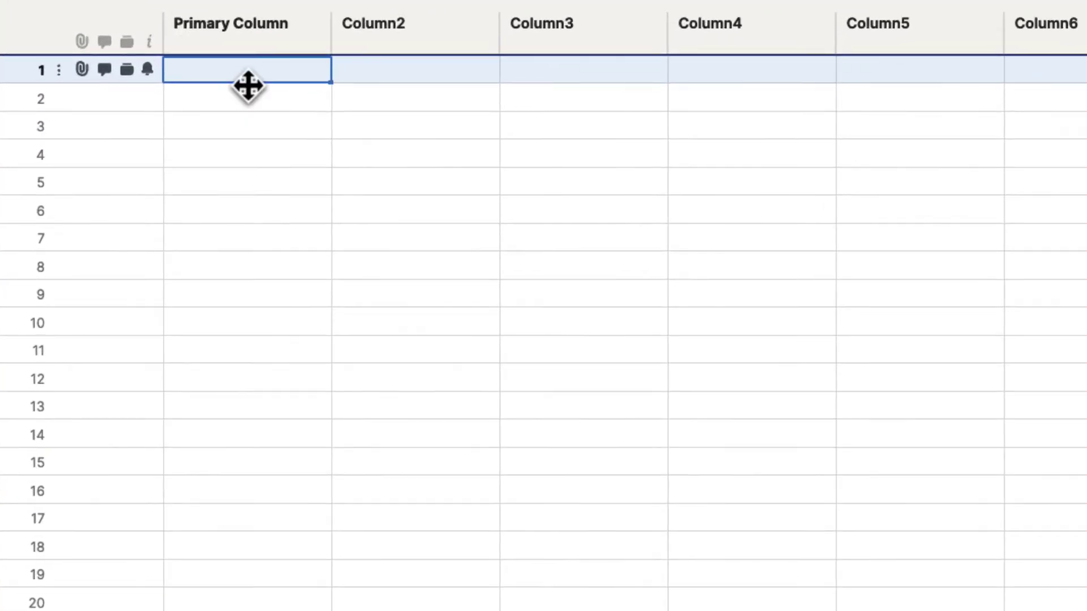
Fill rows 1 through 9 of the Primary Column with the numbers 1 to 9 in order
type("1")
key("Return")
type("2")
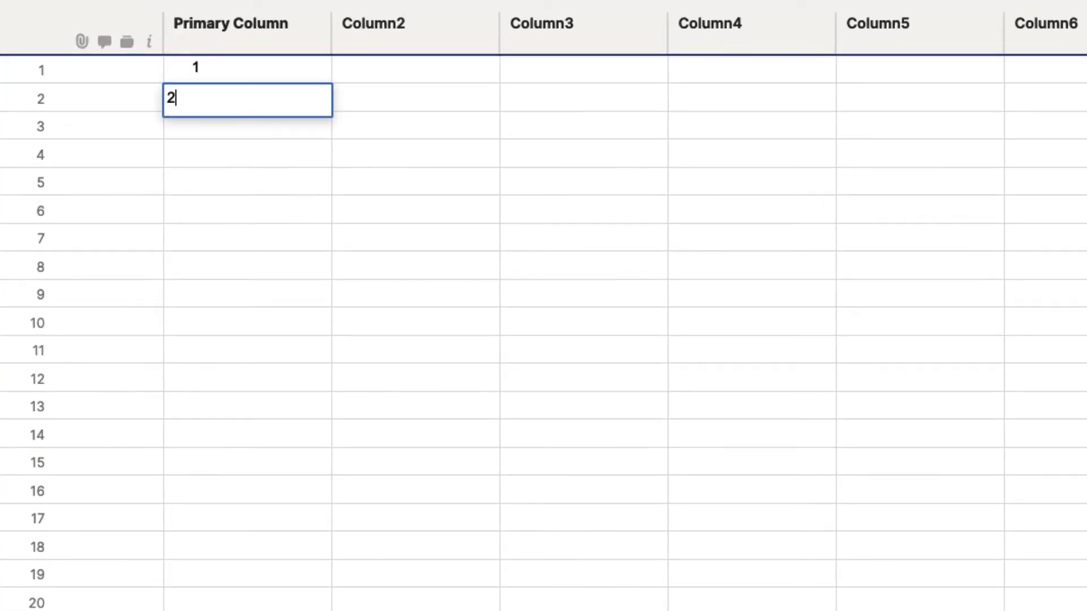
key("Return")
type("3")
key("Return")
type("4")
key("Return")
type("5")
key("Return")
type("6")
key("Return")
type("7")
key("Return")
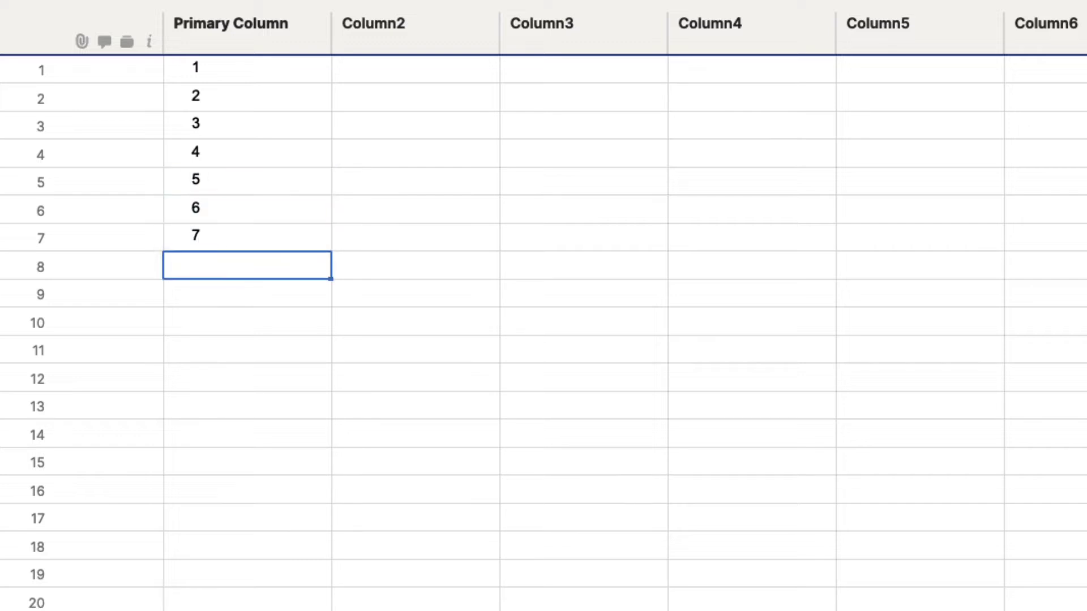
type("8")
key("Return")
type("9")
key("Return")
key("Up")
key("Right")
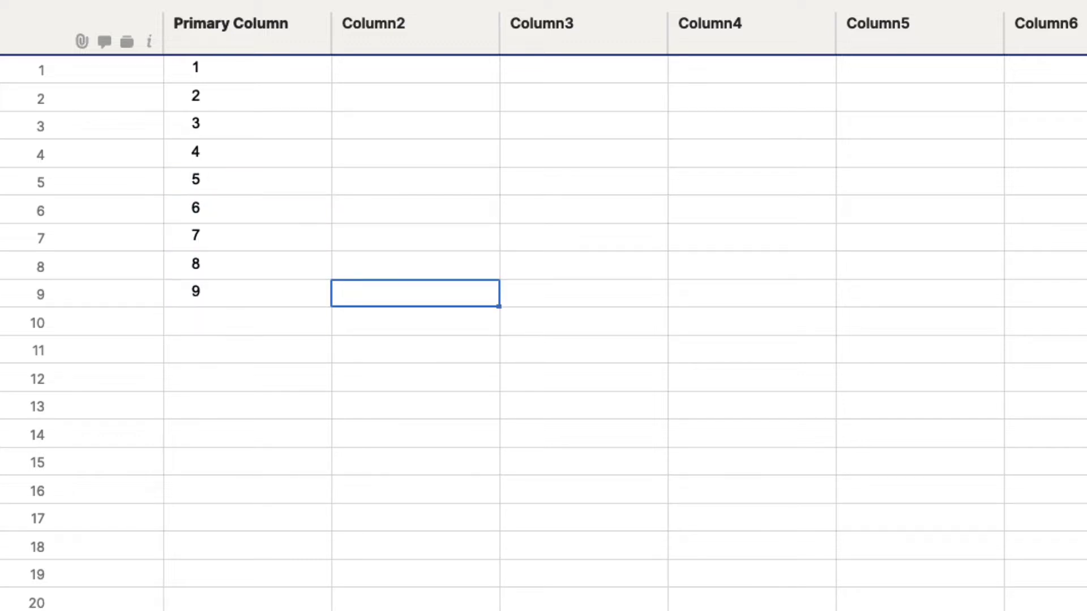
key("Up")
key("Up")
key("Up")
key("Up")
key("Up")
key("Up")
key("Up")
key("Up")
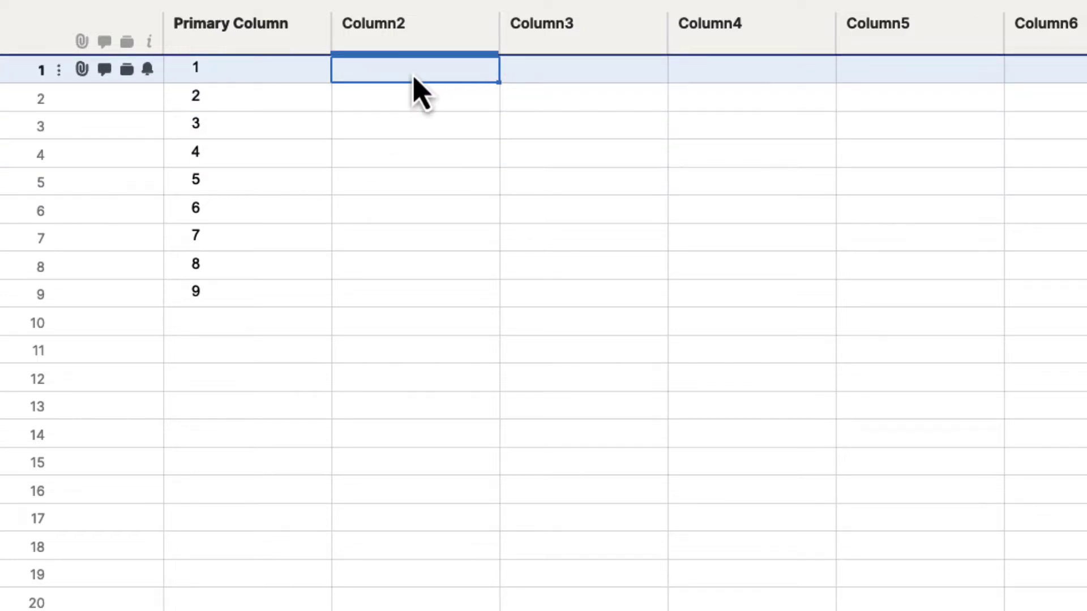
type("=")
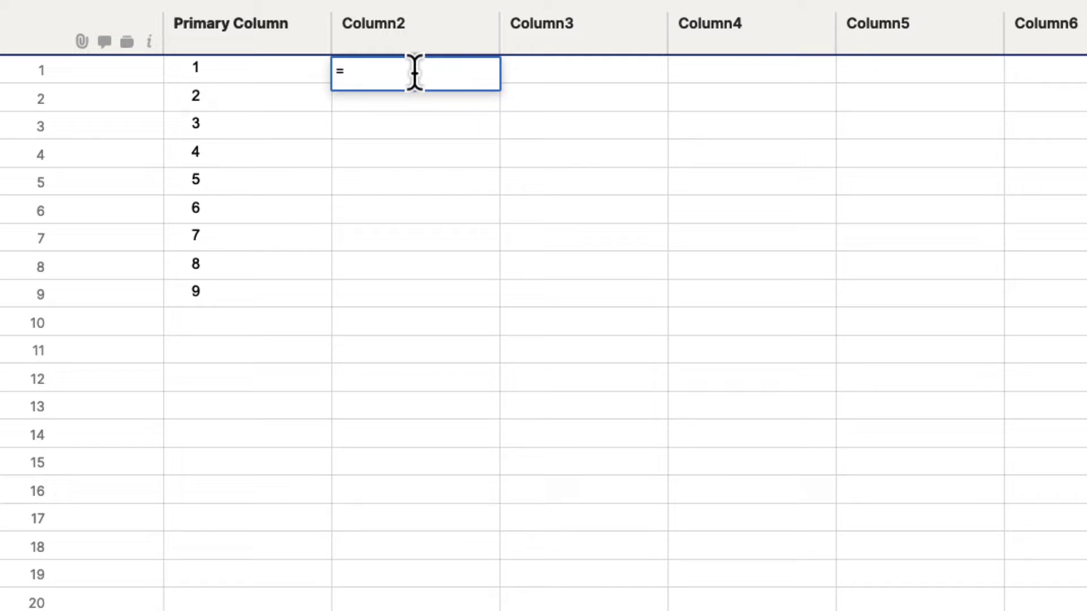
left_click(229, 80)
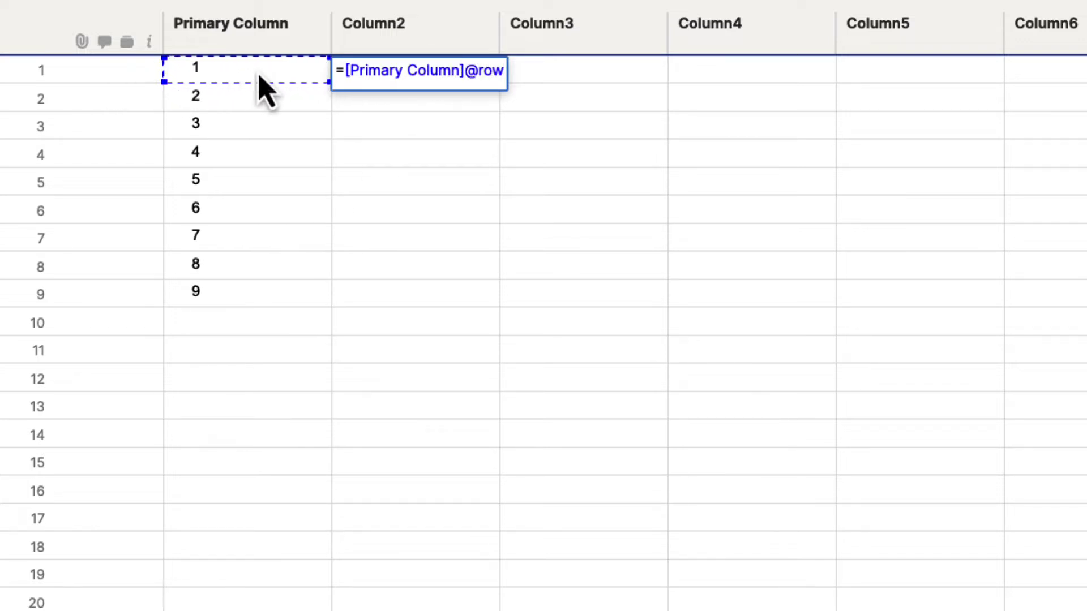
key("Return")
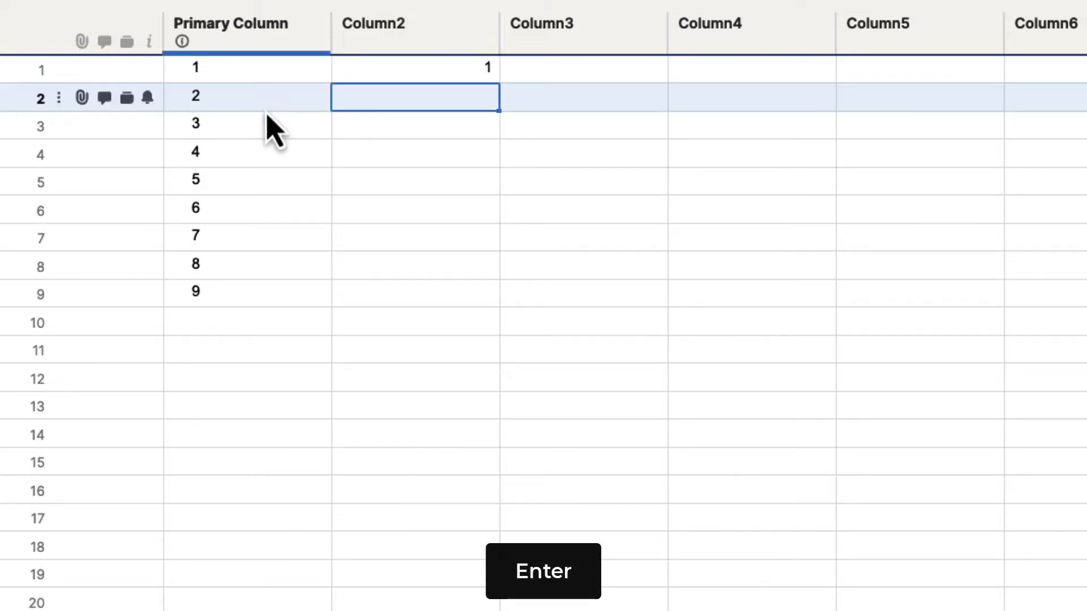
Enter a formula in row 2 of Column2 that references the Primary Column cell in the same row
left_click(463, 76)
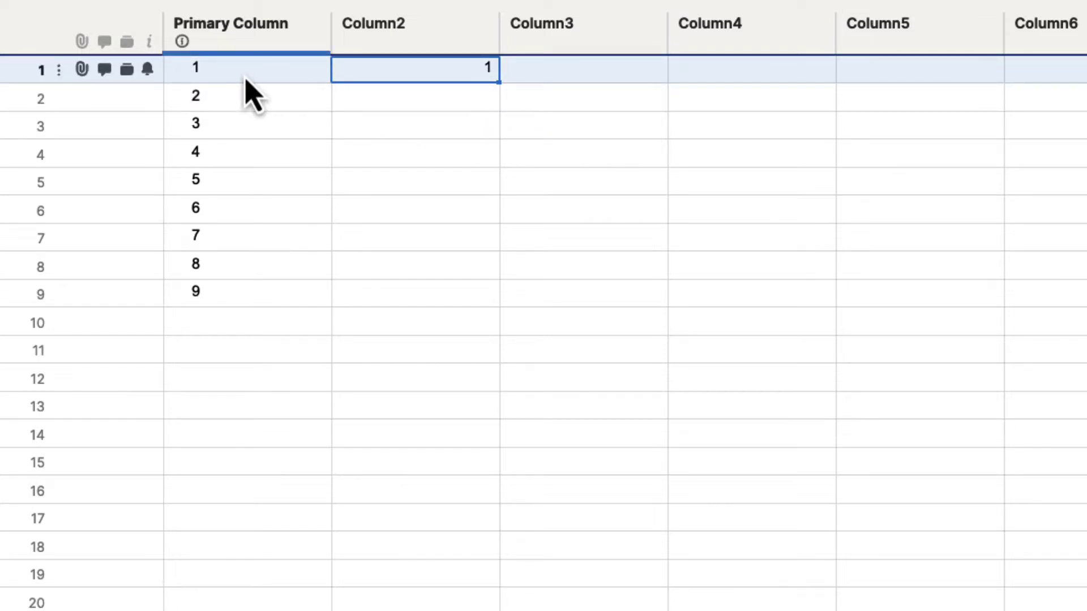
left_click(374, 95)
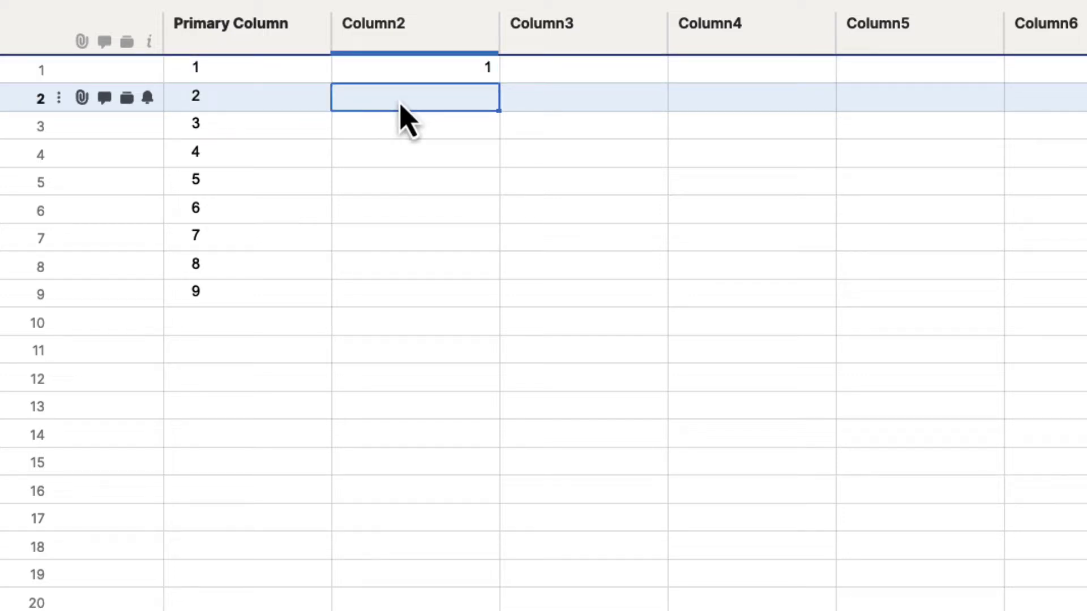
type("=")
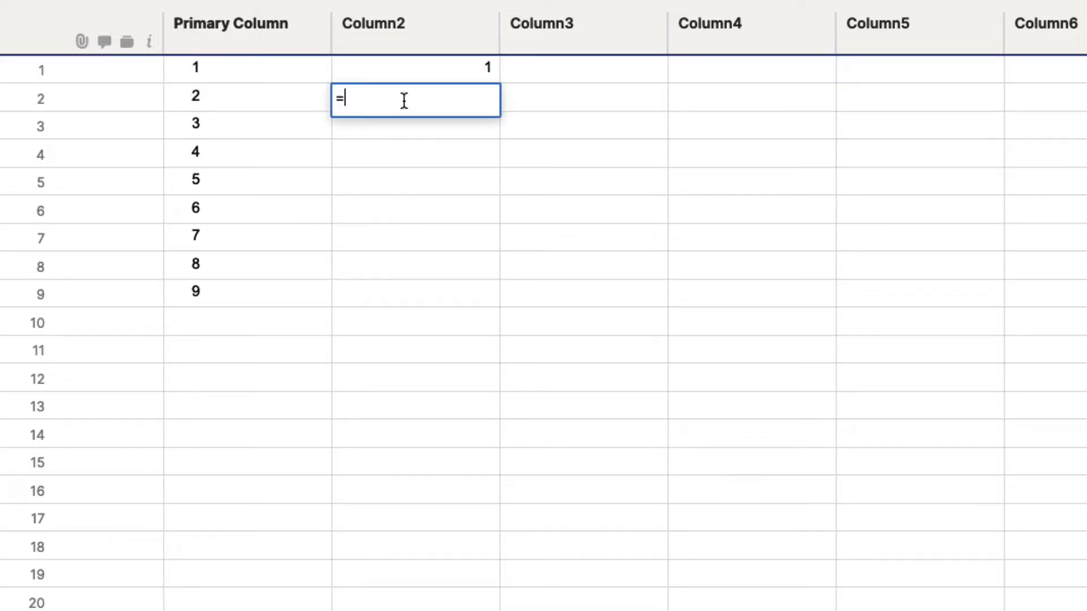
left_click(262, 100)
key("Return")
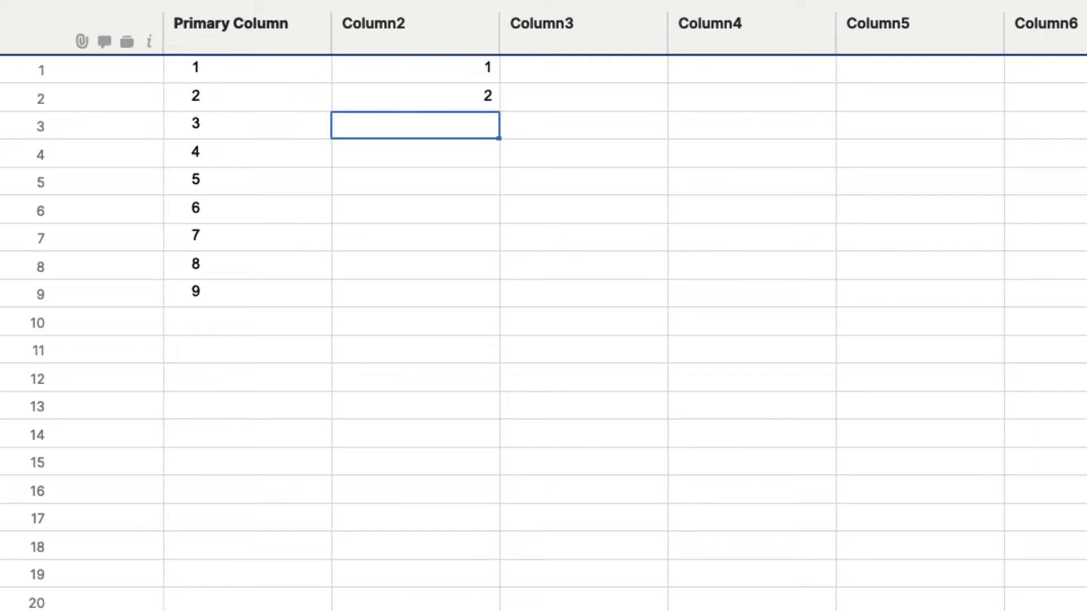
left_click(451, 104)
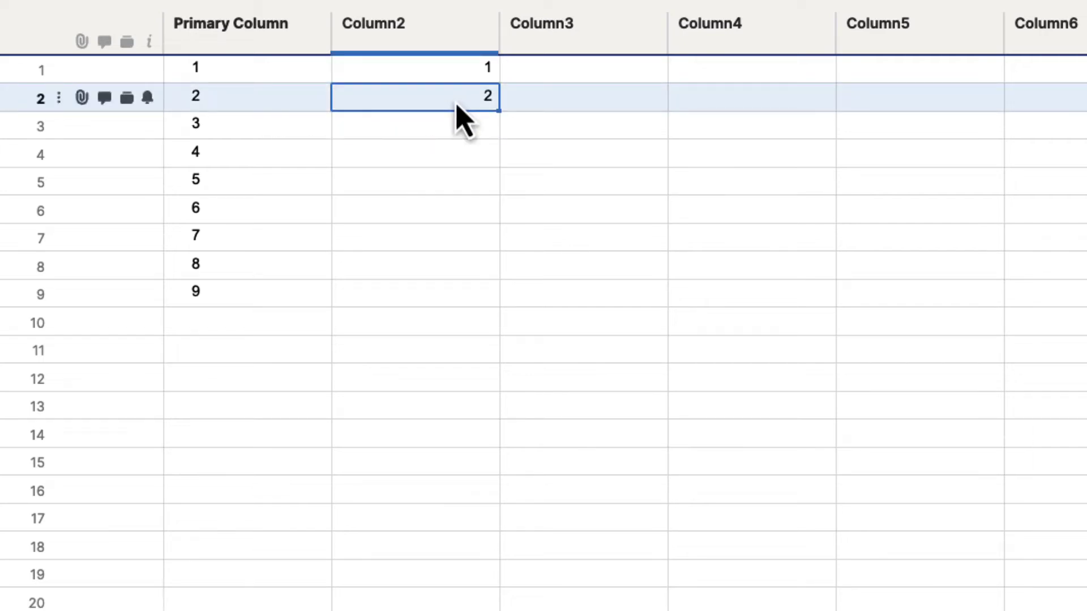
Set row 1 of the Primary Column to 0 and check the linked formula cell in Column2
left_click(243, 102)
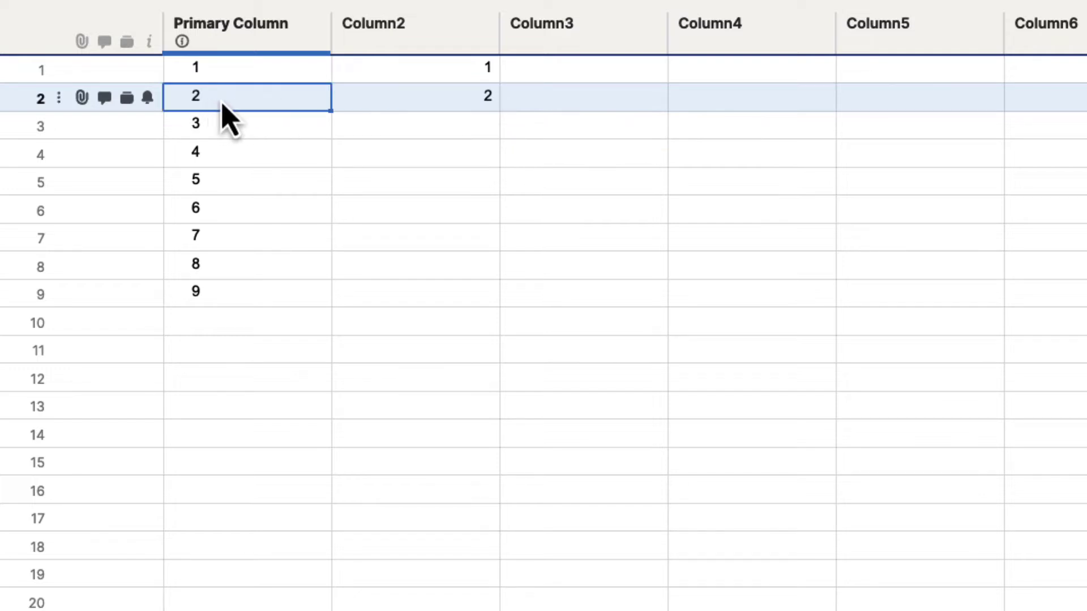
left_click(252, 77)
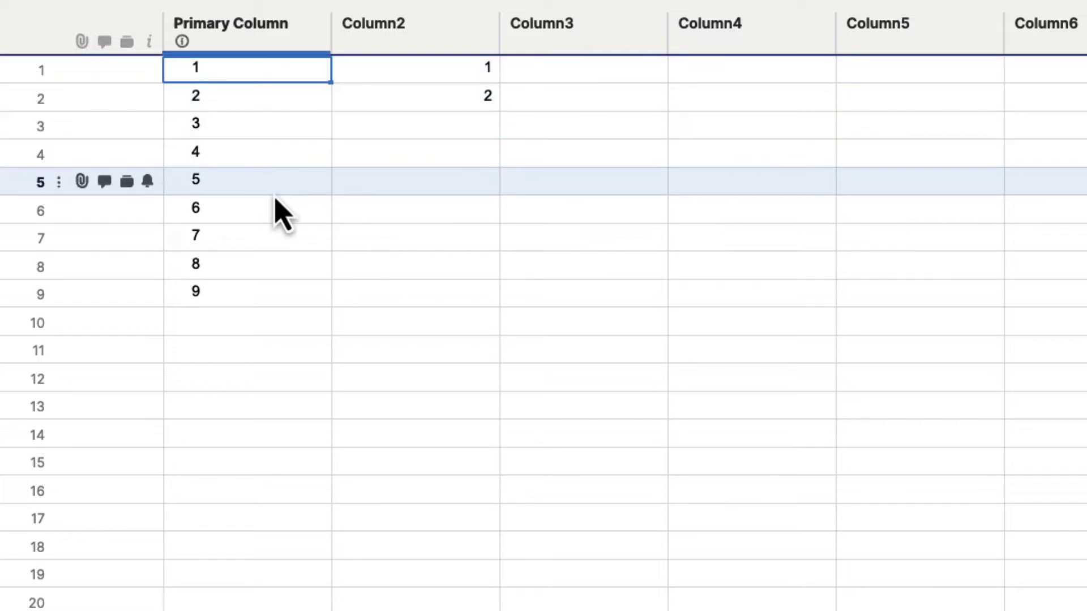
type("0")
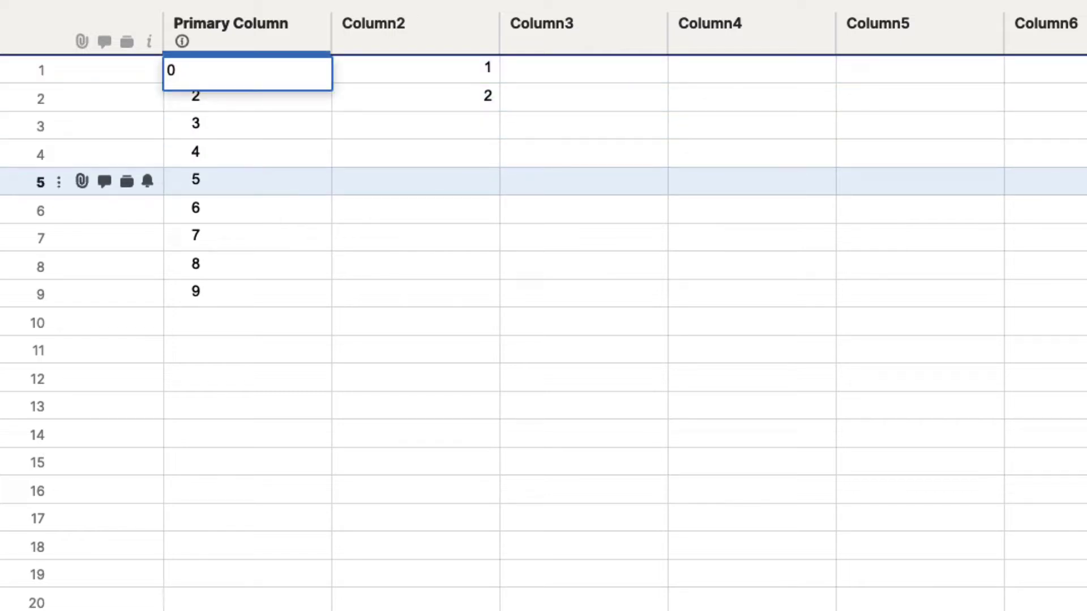
key("Return")
key("Right")
key("Up")
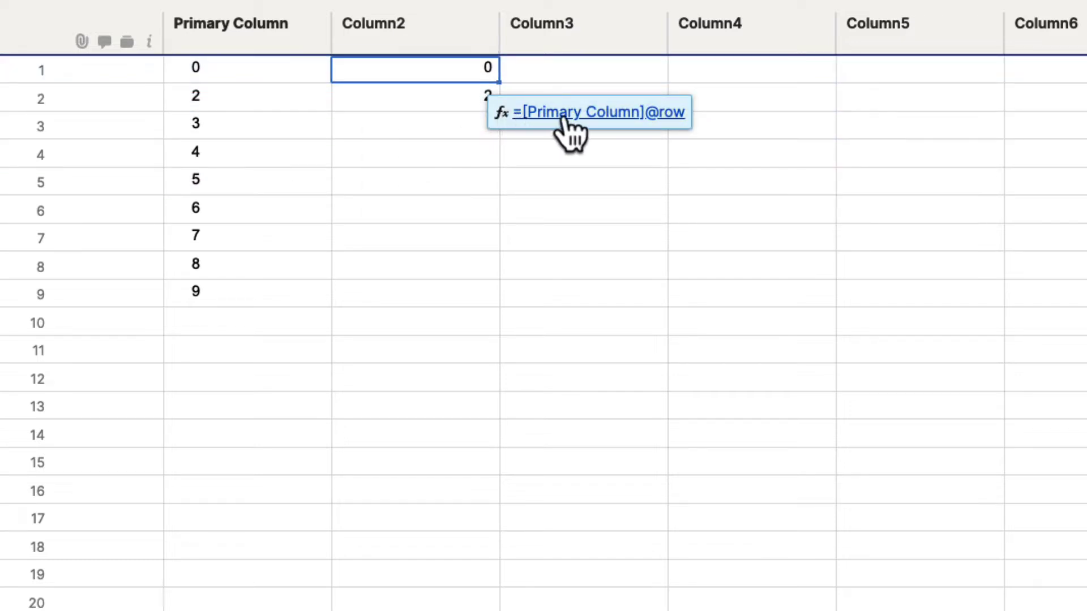
Set row 1 of the Primary Column to 1000 and check the linked Column2 cell
left_click(255, 77)
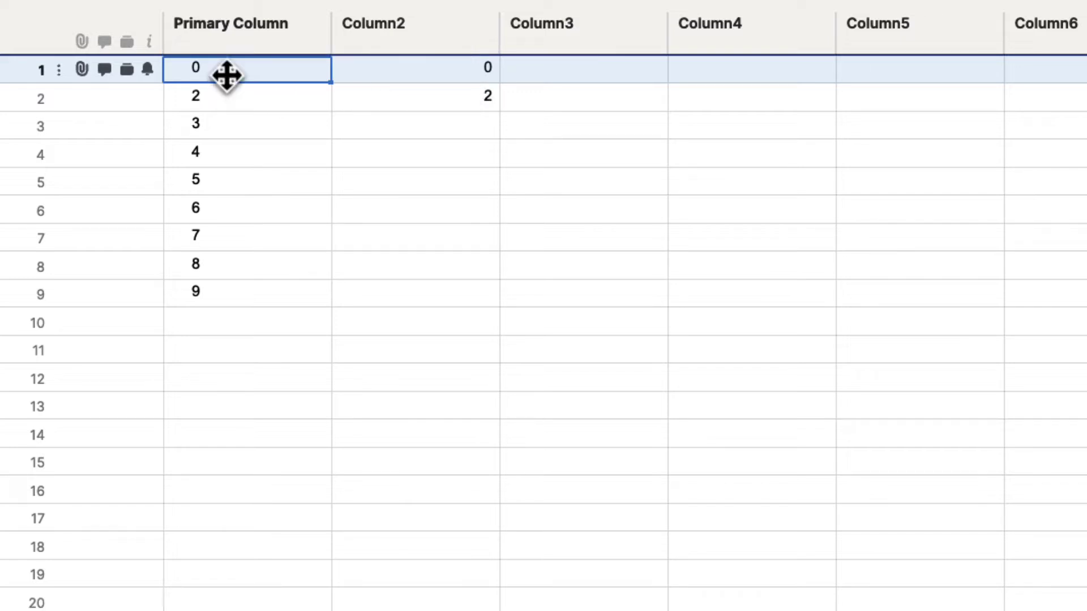
type("1000")
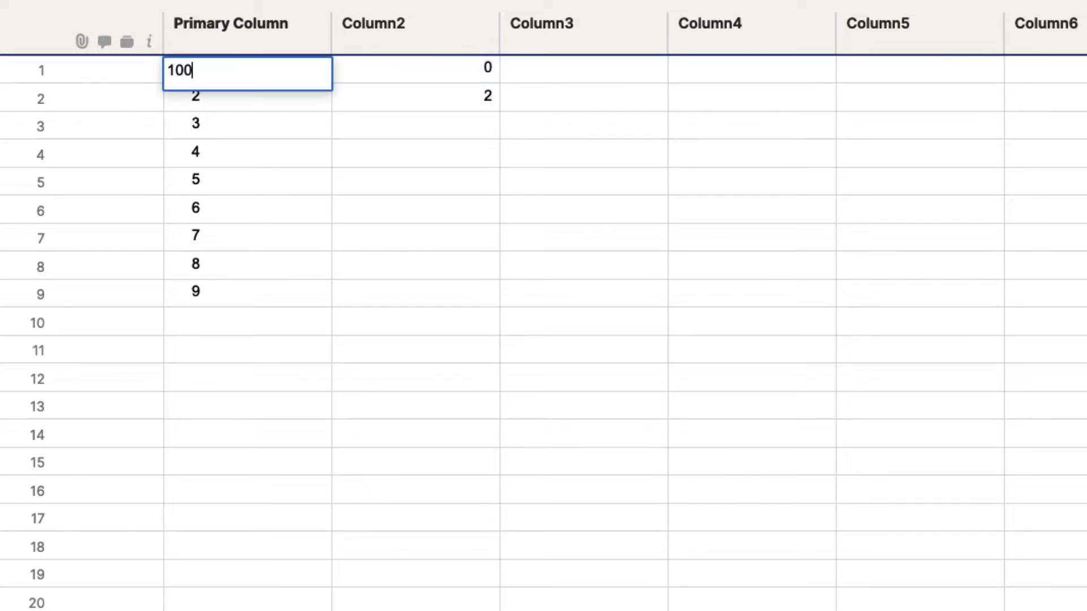
key("Return")
left_click(415, 69)
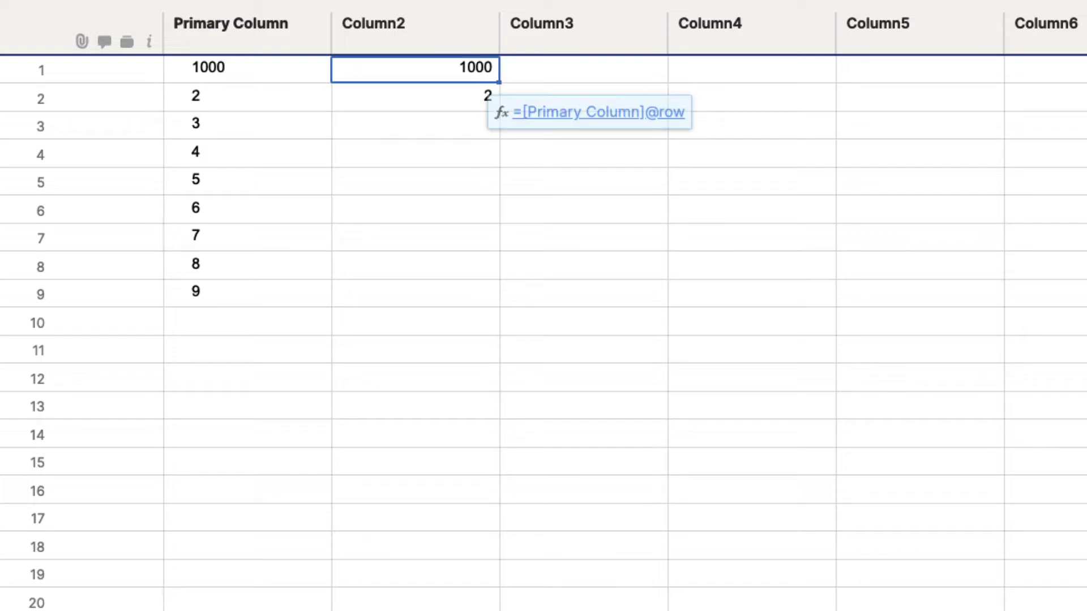
Set row 1 of the Primary Column to 1
left_click(247, 69)
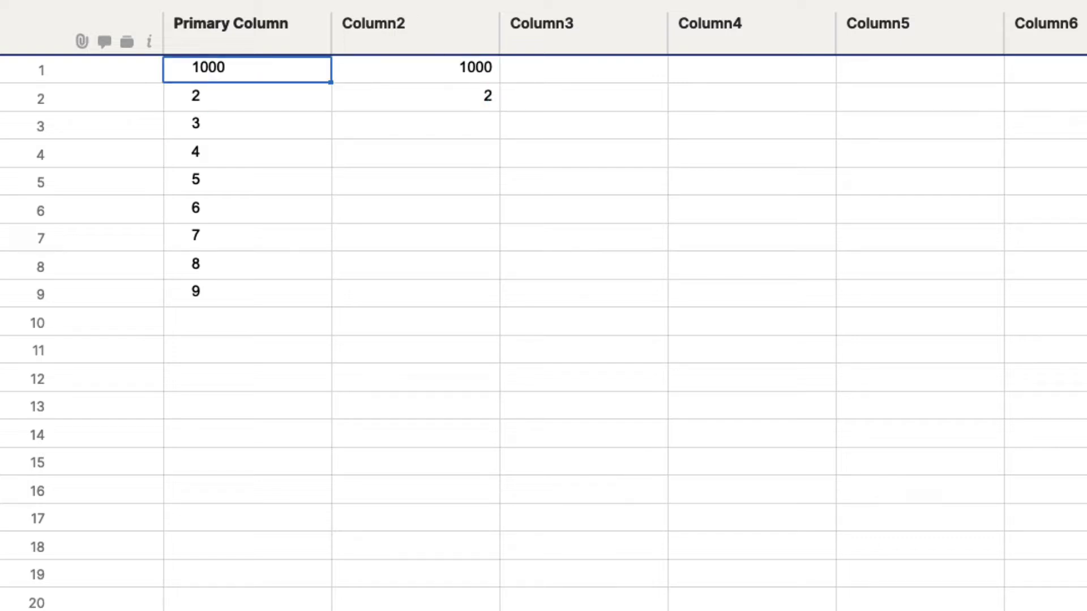
type("1")
key("Return")
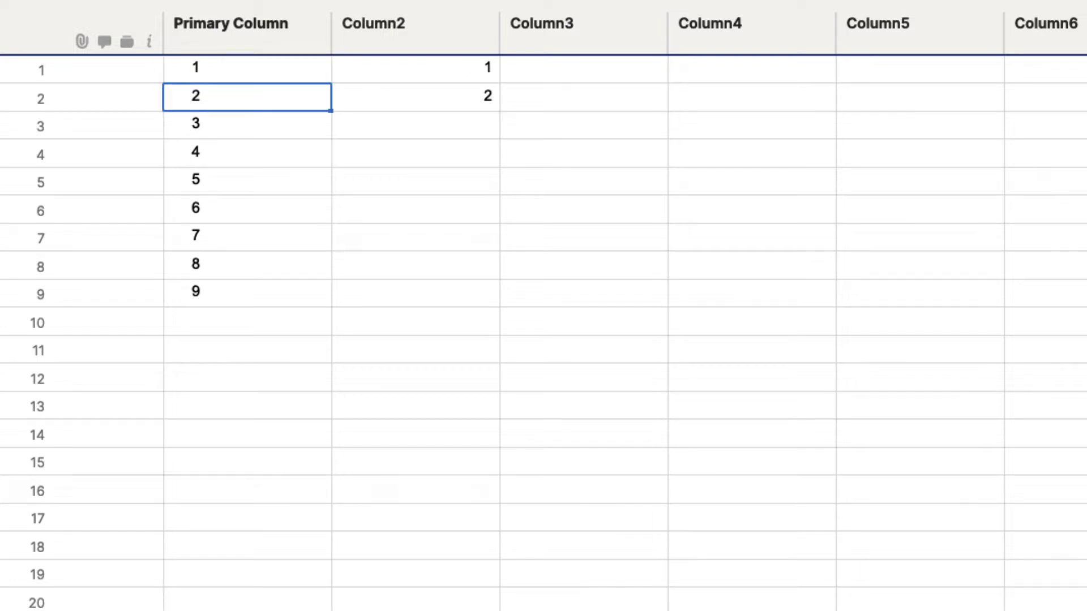
Compare the formula cells in rows 1 and 2 of Column2 with the Primary Column cells they reference
left_click(414, 97)
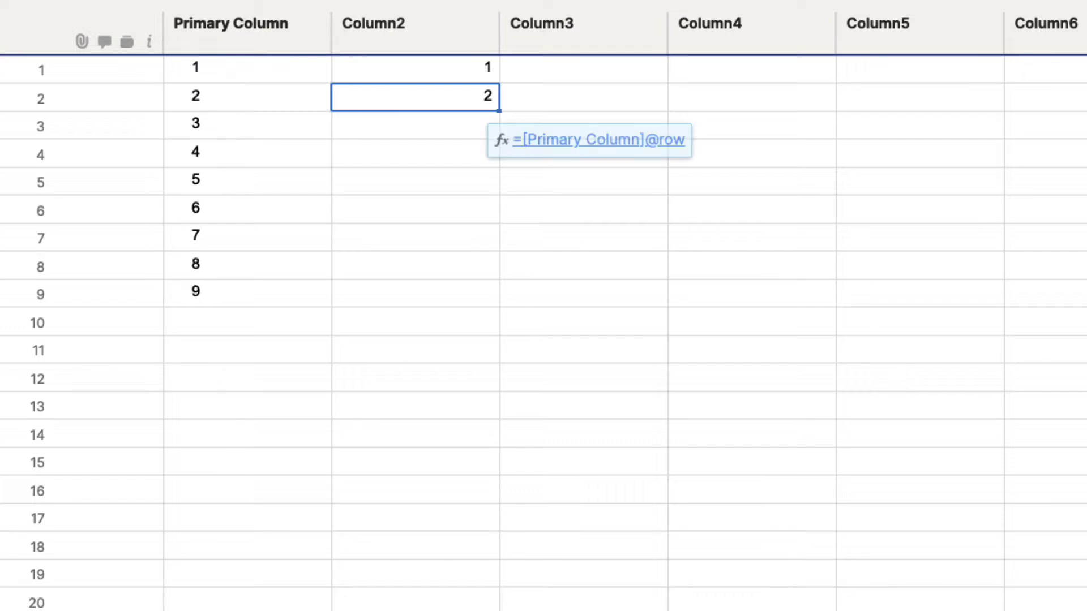
left_click(247, 97)
left_click(415, 97)
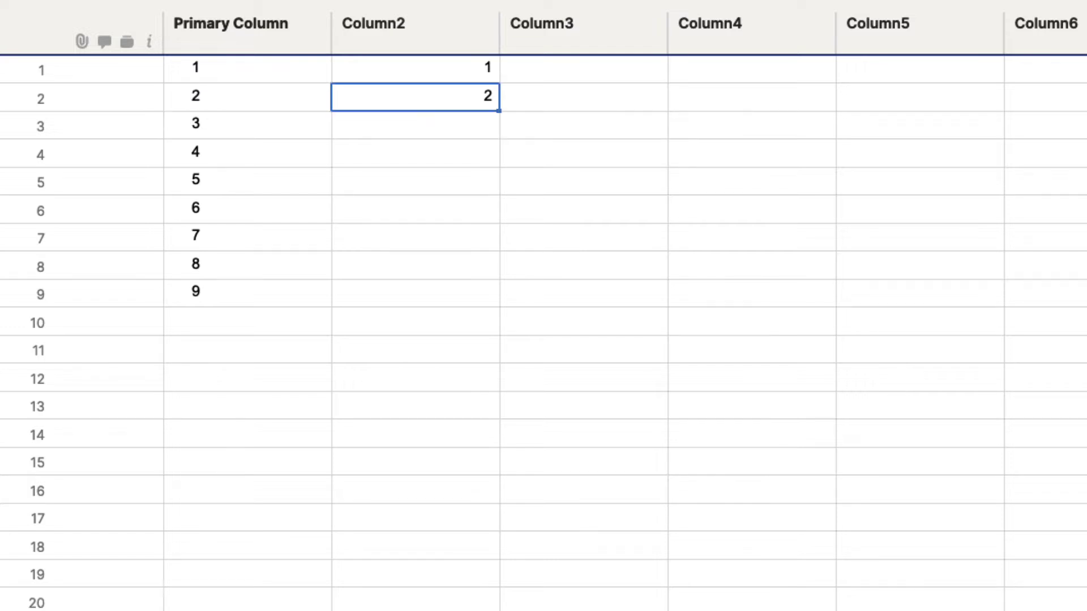
left_click(415, 69)
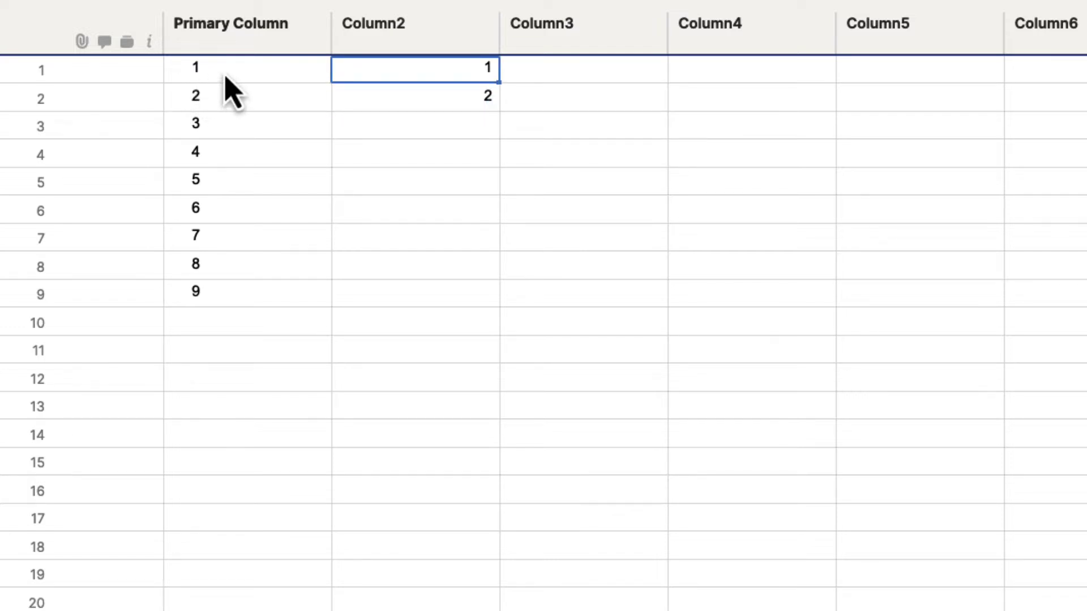
left_click(247, 77)
left_click(383, 76)
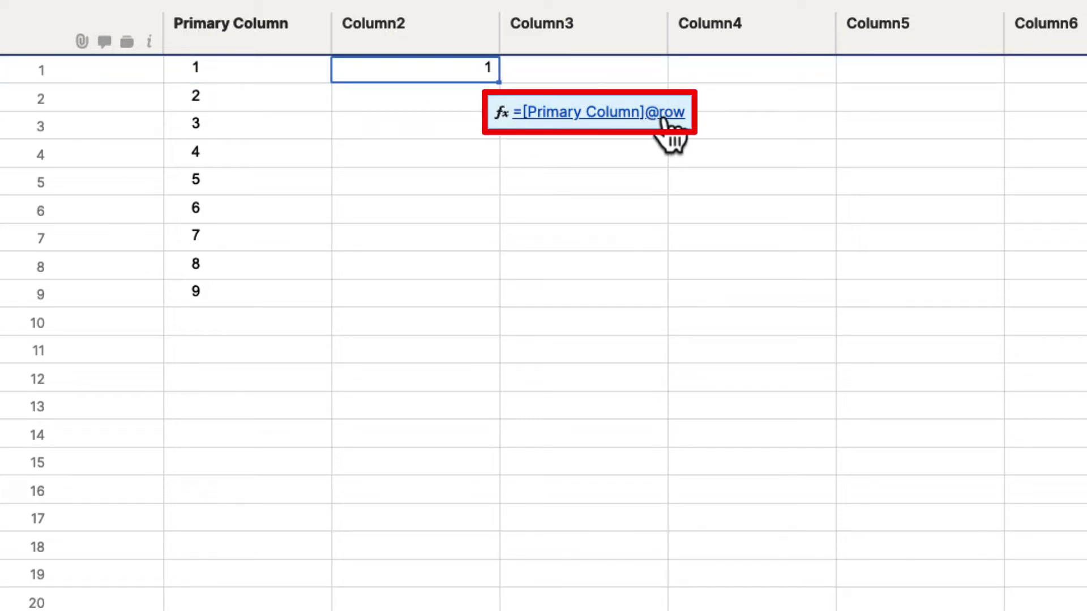
left_click(598, 119)
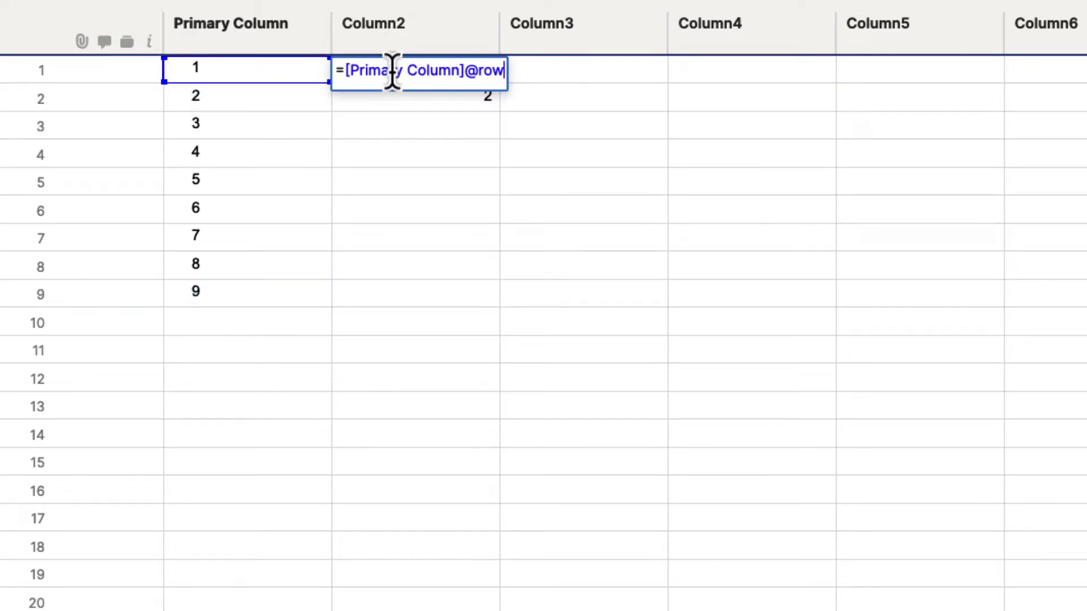
key("BackSpace")
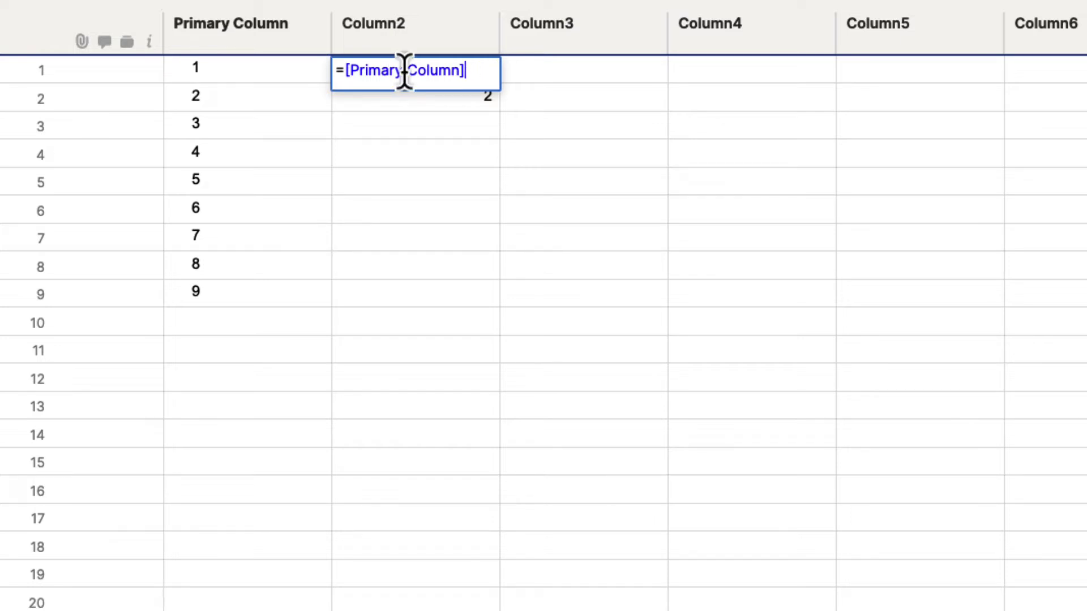
type("9")
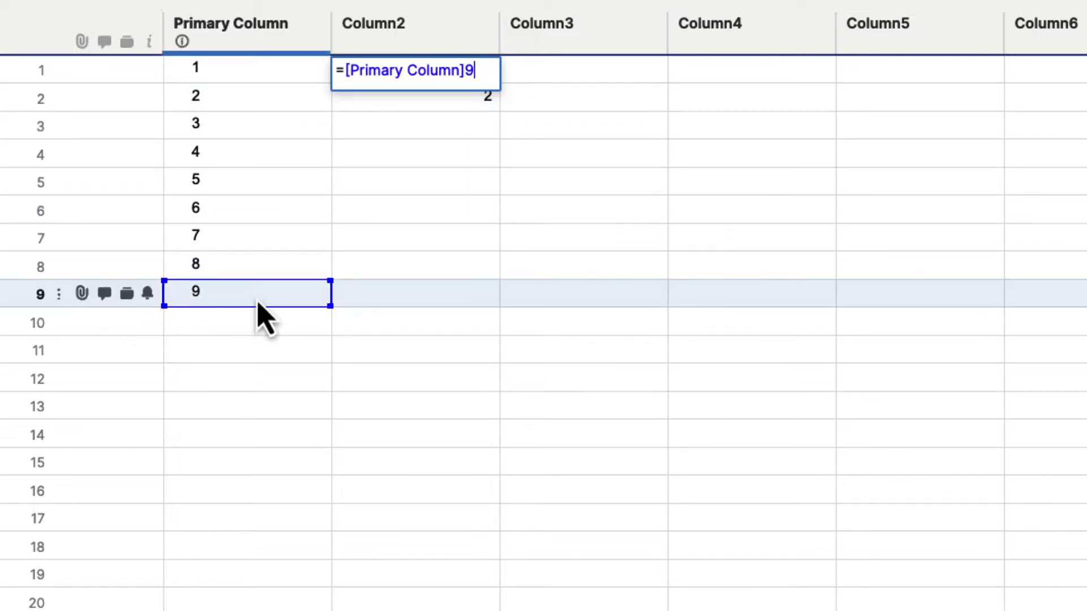
key("Return")
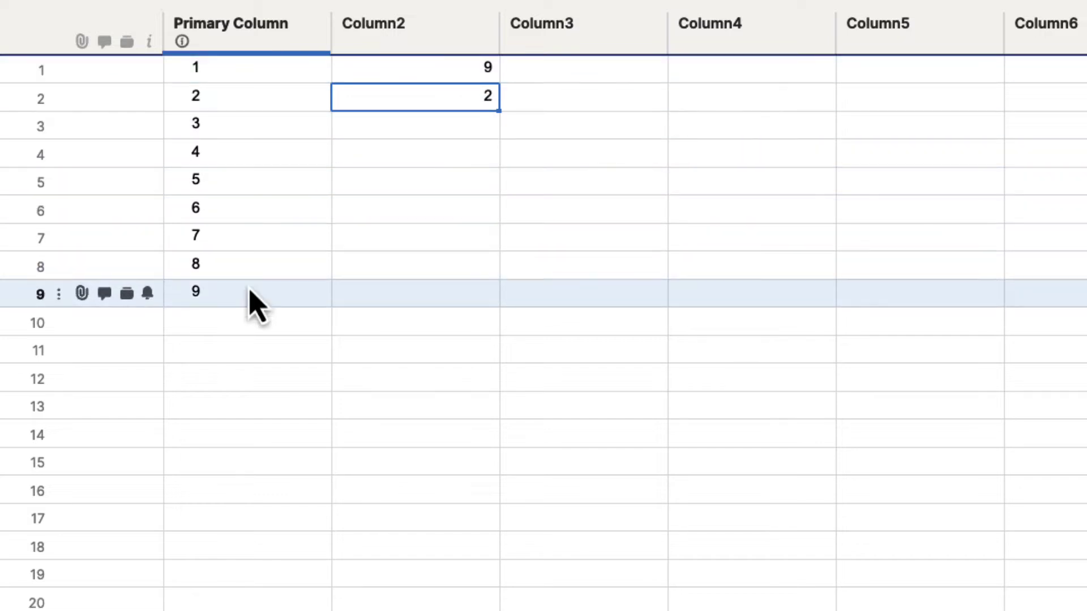
Set row 9 of the Primary Column to 100 and check the linked cell in row 1 of Column2
left_click(235, 300)
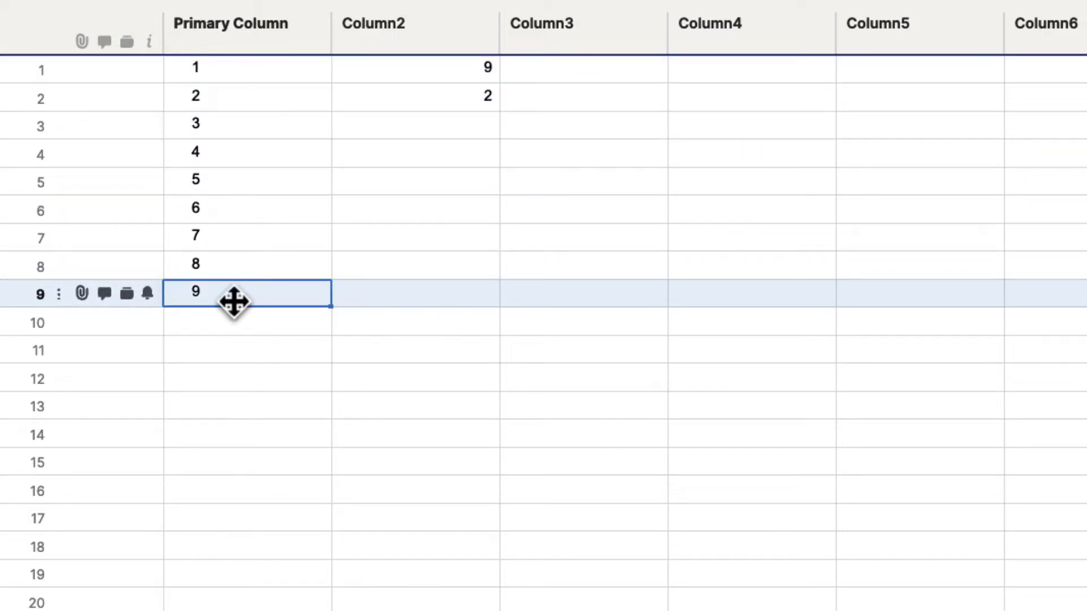
type("100")
key("Return")
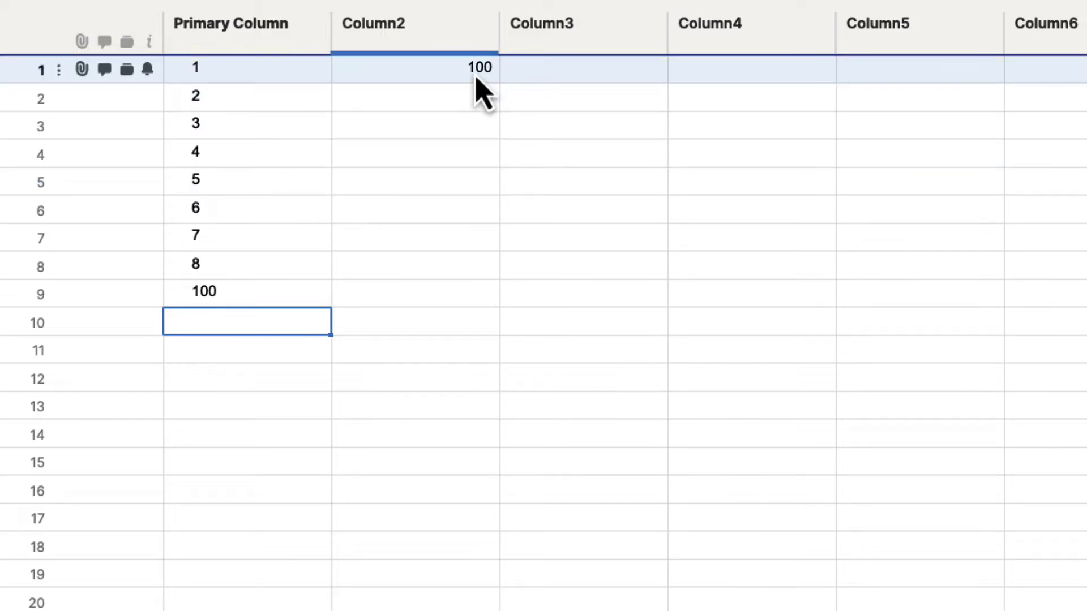
left_click(475, 78)
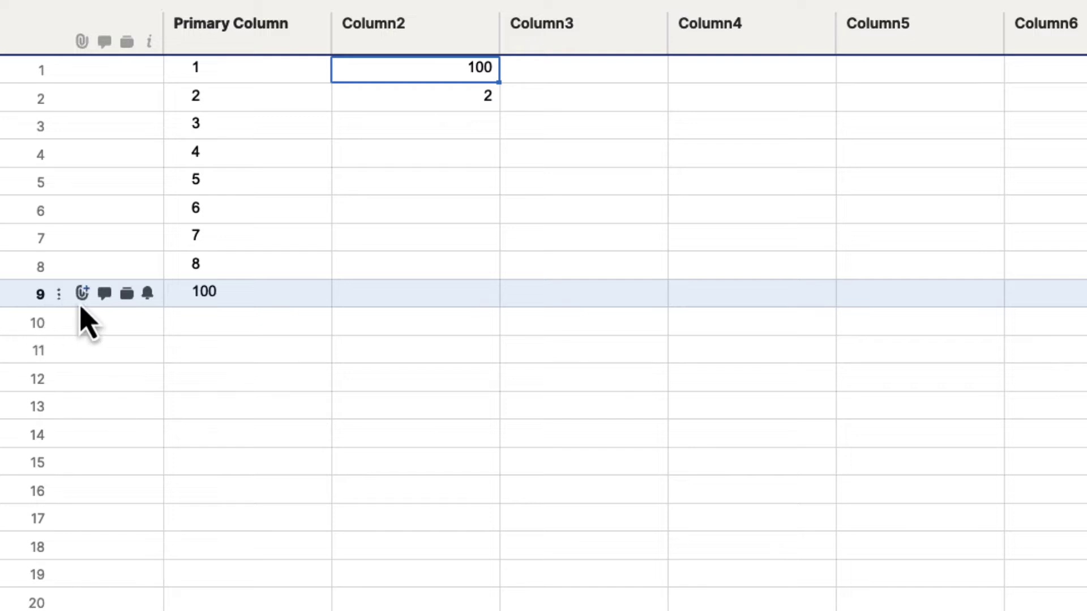
Set row 9 of the Primary Column to 5
left_click(251, 300)
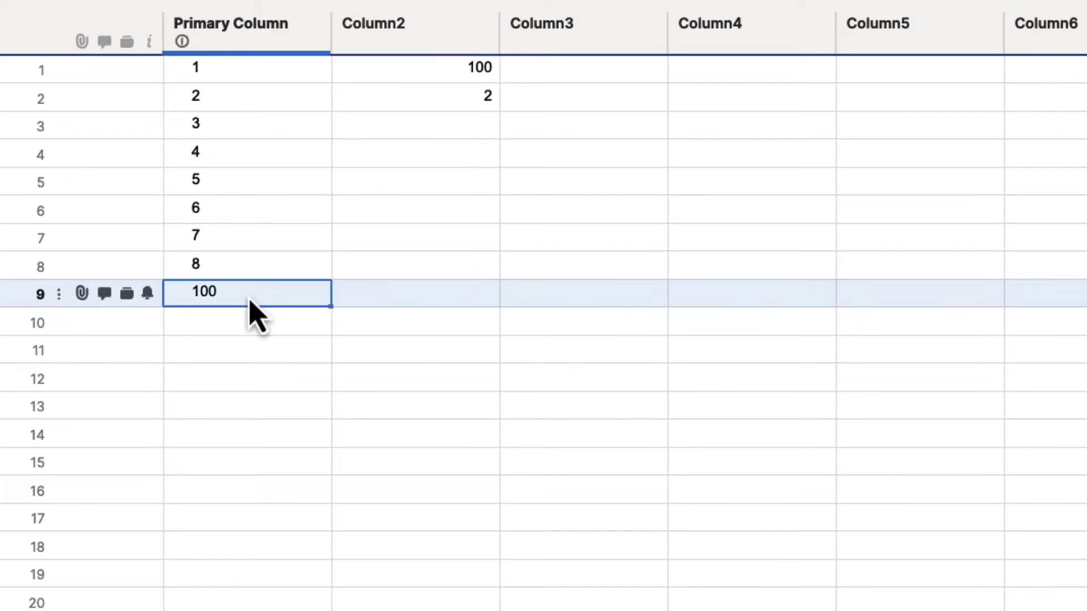
type("5")
key("Return")
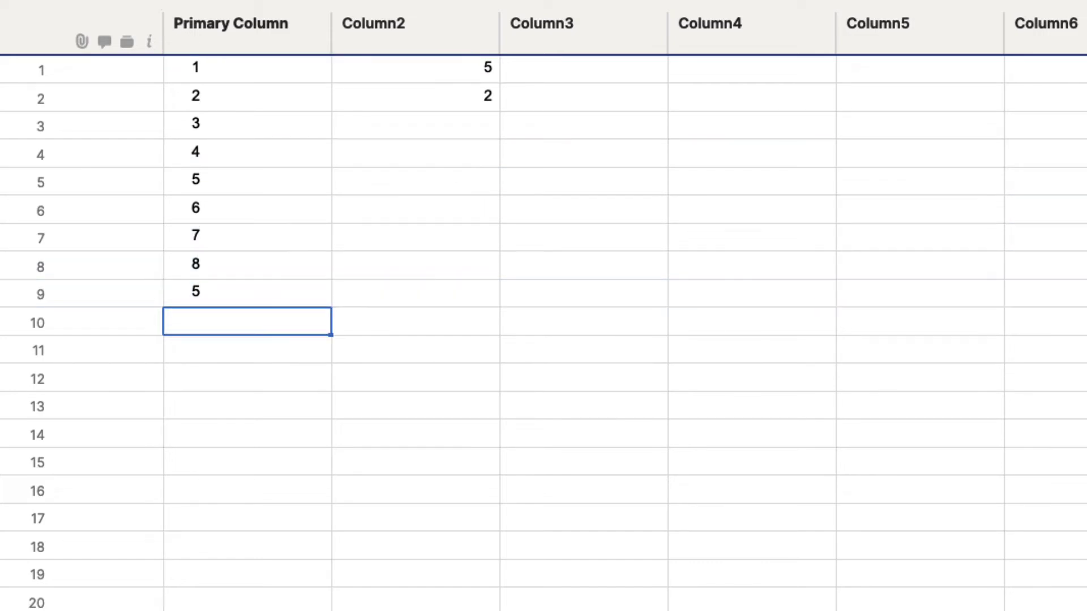
Set row 9 of the Primary Column to 1 and reselect that cell
left_click(246, 293)
type("1")
key("Return")
left_click(247, 293)
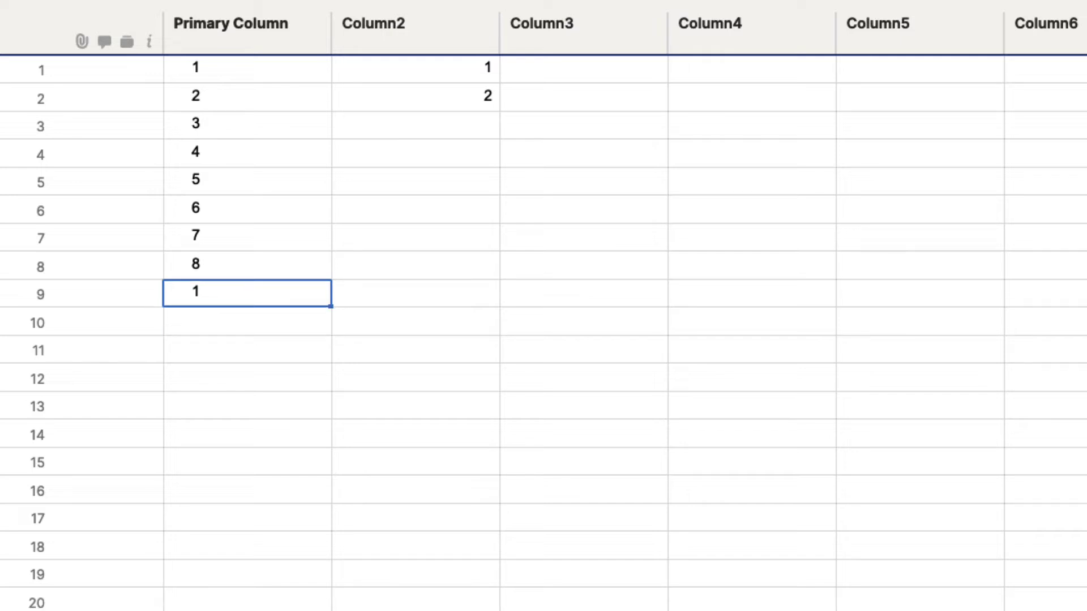
Set row 9 of the Primary Column back to 9 and select the linked cell in row 1 of Column2
type("9")
key("Return")
key("Right")
key("Up")
key("Up")
key("Up")
key("Up")
key("Up")
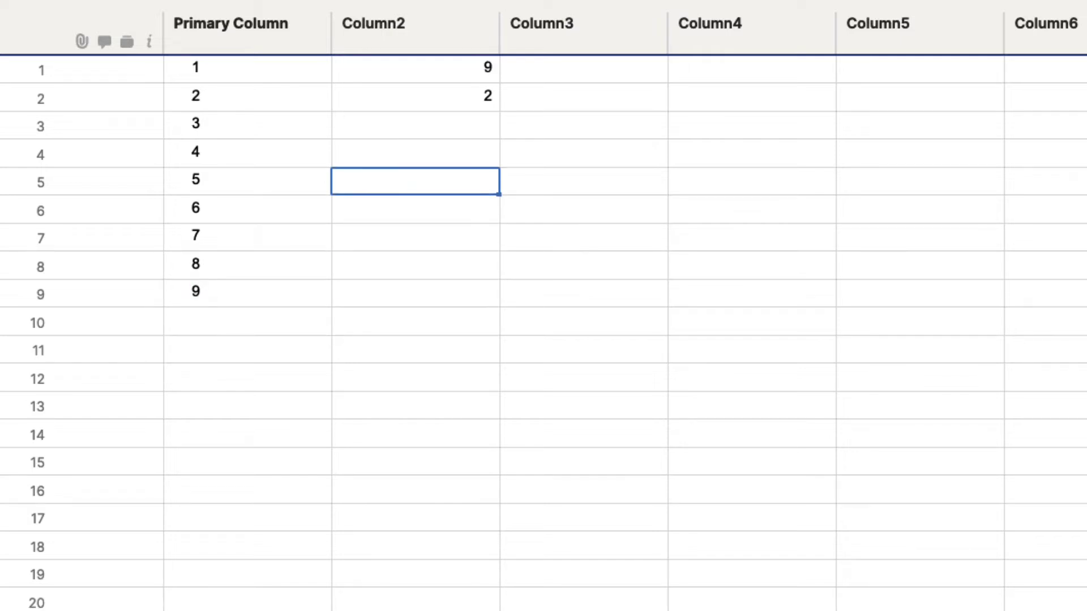
key("Up")
key("Up")
key("Up")
key("Up")
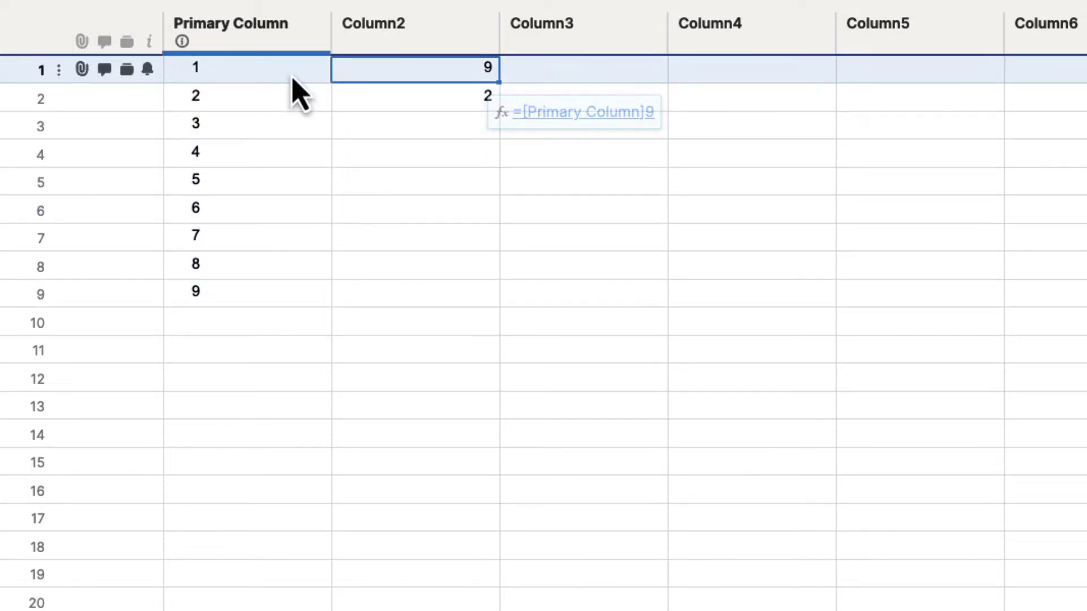
Clear the formulas from rows 2 and 1 of Column2
left_click(464, 105)
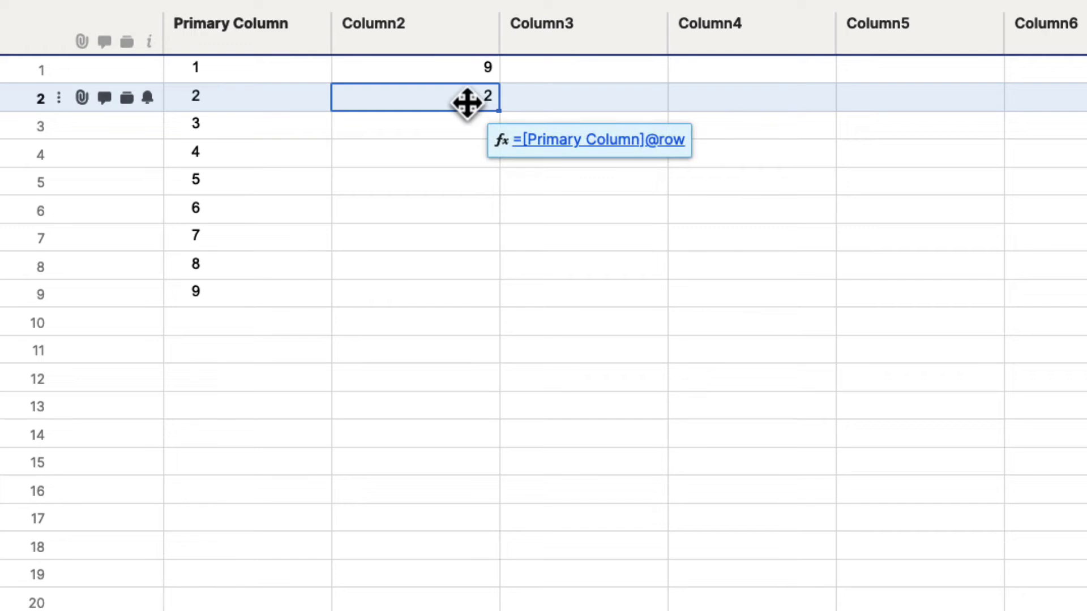
key("Delete")
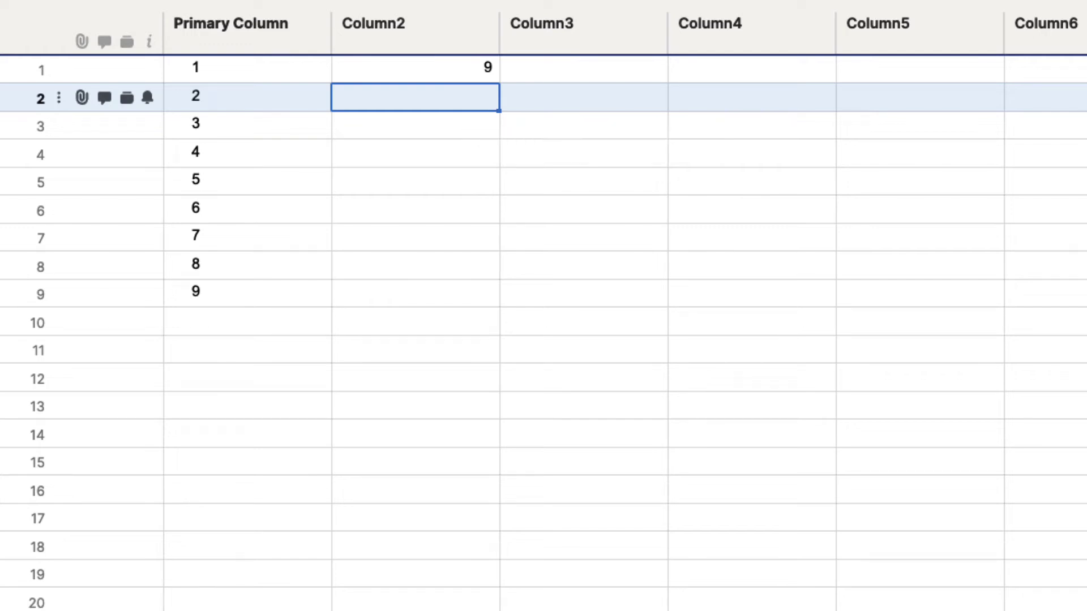
left_click(414, 68)
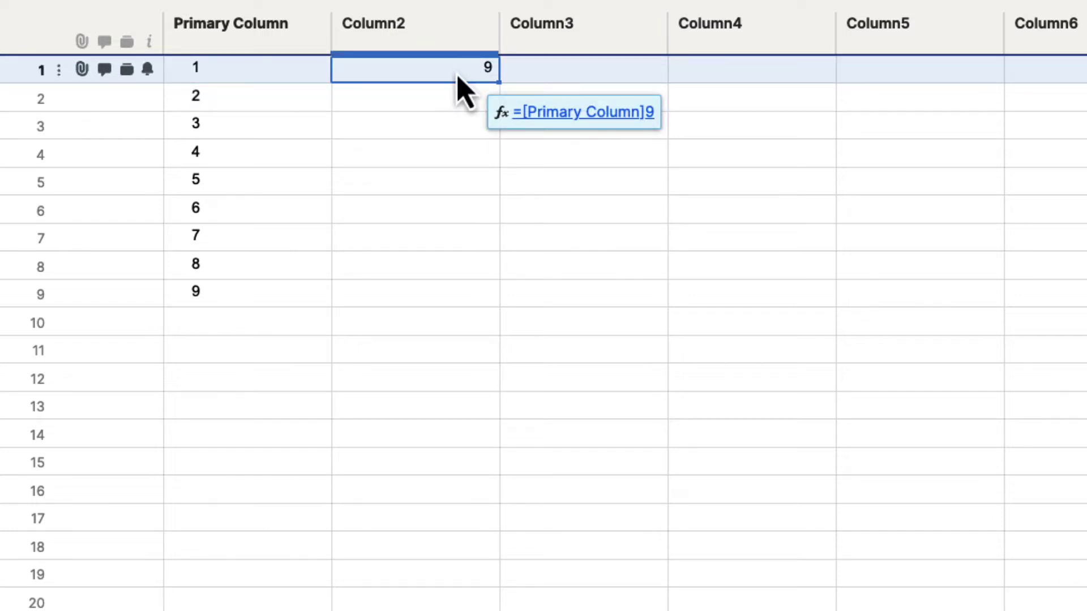
key("Delete")
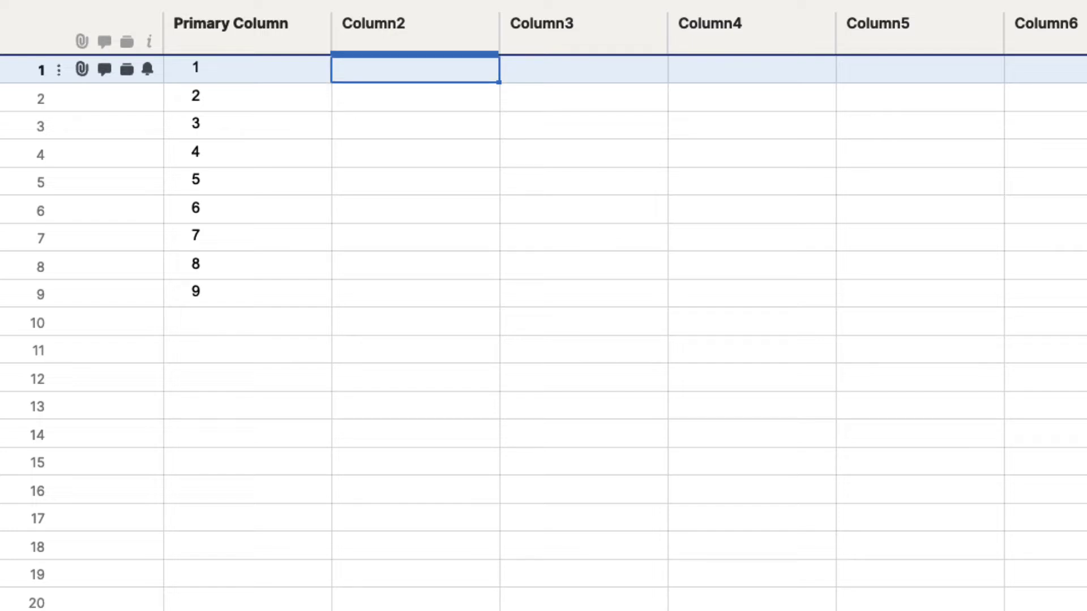
Enter the formula =1+1 in row 1 of Column2 and reselect that cell
type("=1+1")
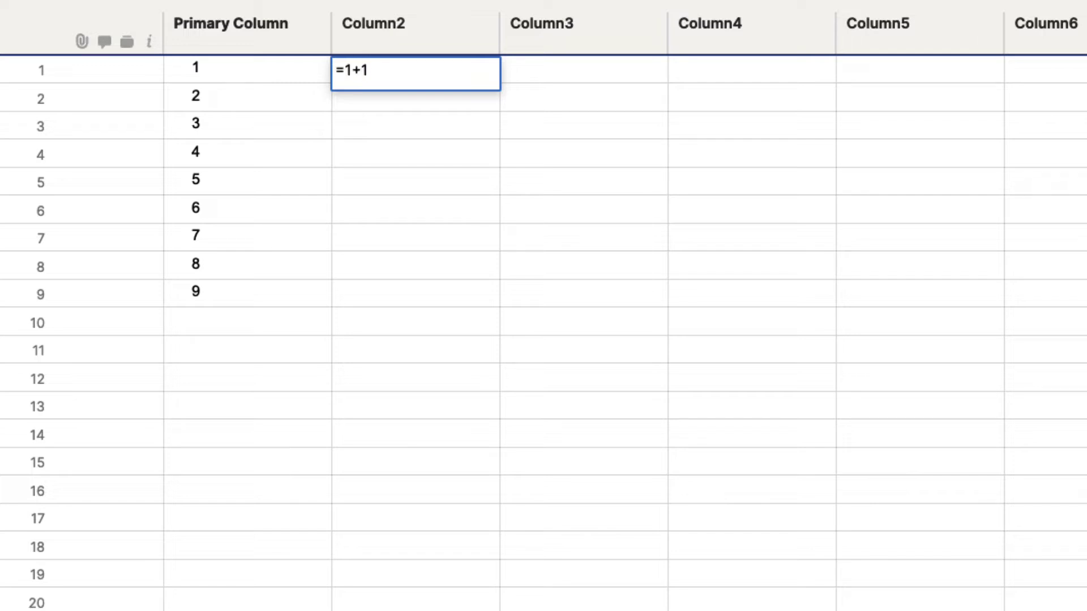
key("Return")
left_click(467, 76)
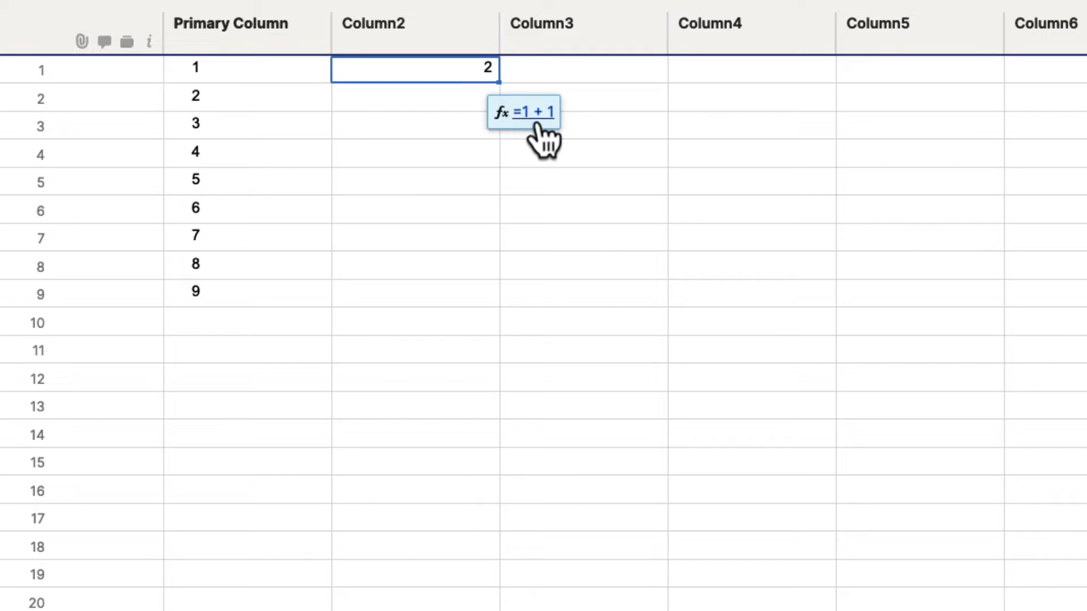
Edit the addition formula in row 1 of Column2 so that its second number is 9
left_click(526, 116)
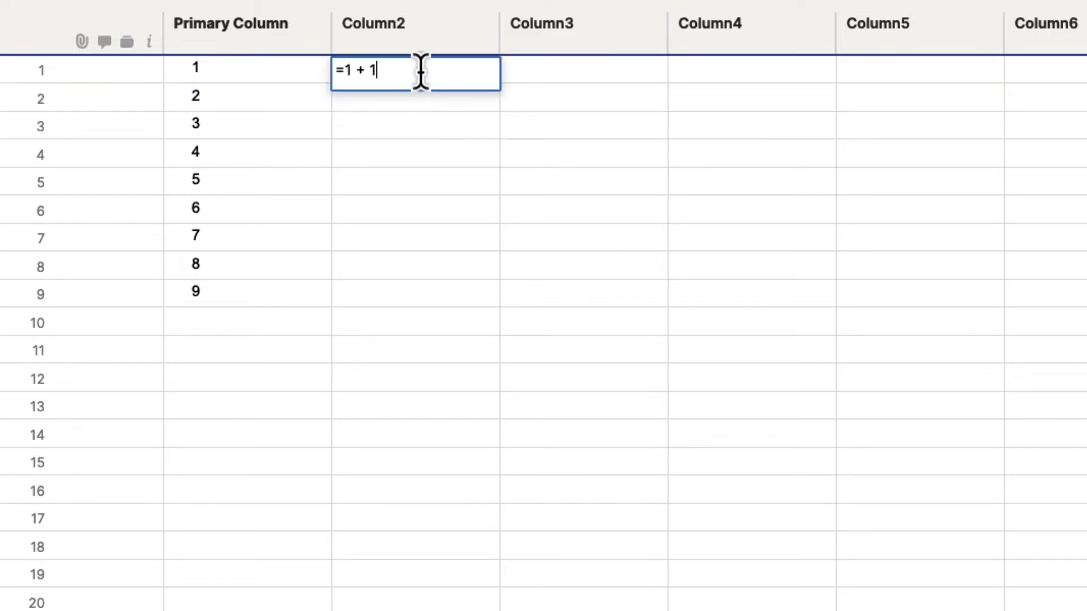
type("9")
key("Return")
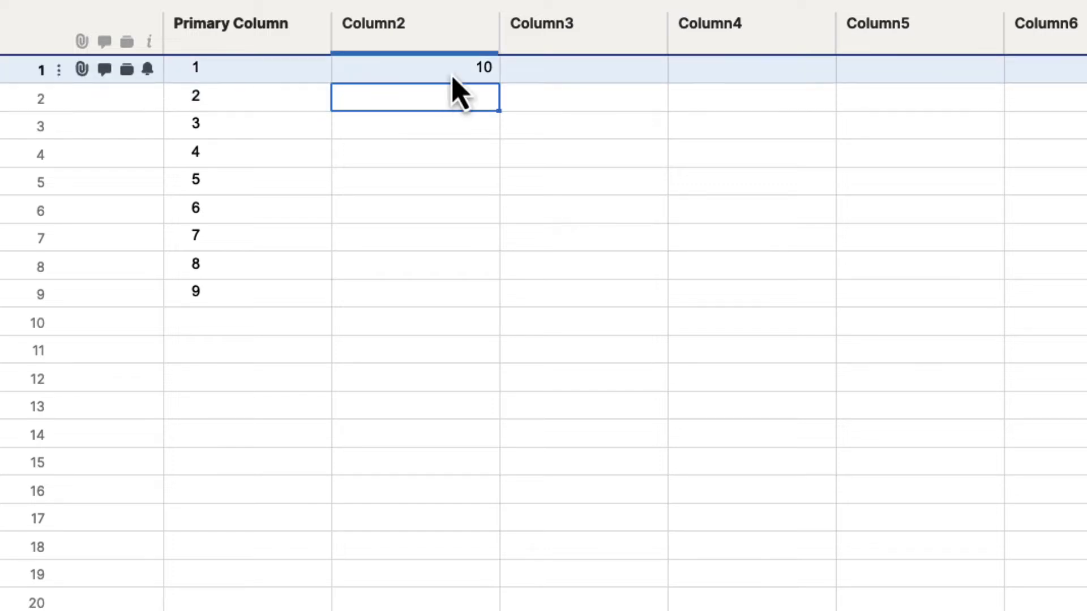
Replace the addition in row 1 of Column2 with the subtraction formula =9-1
left_click(453, 78)
left_click(528, 112)
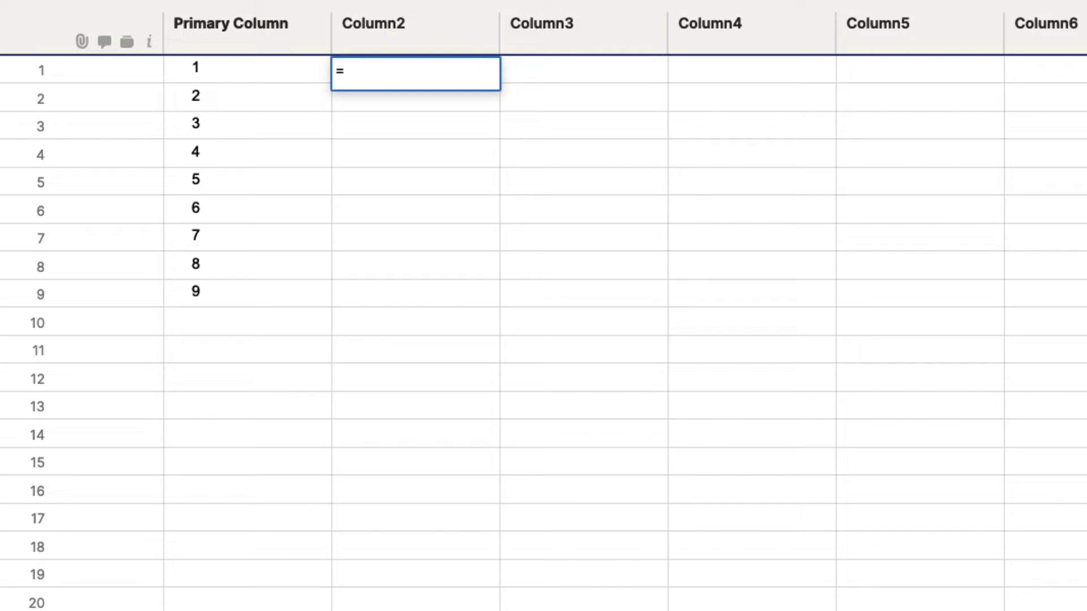
type("=9-1")
key("Return")
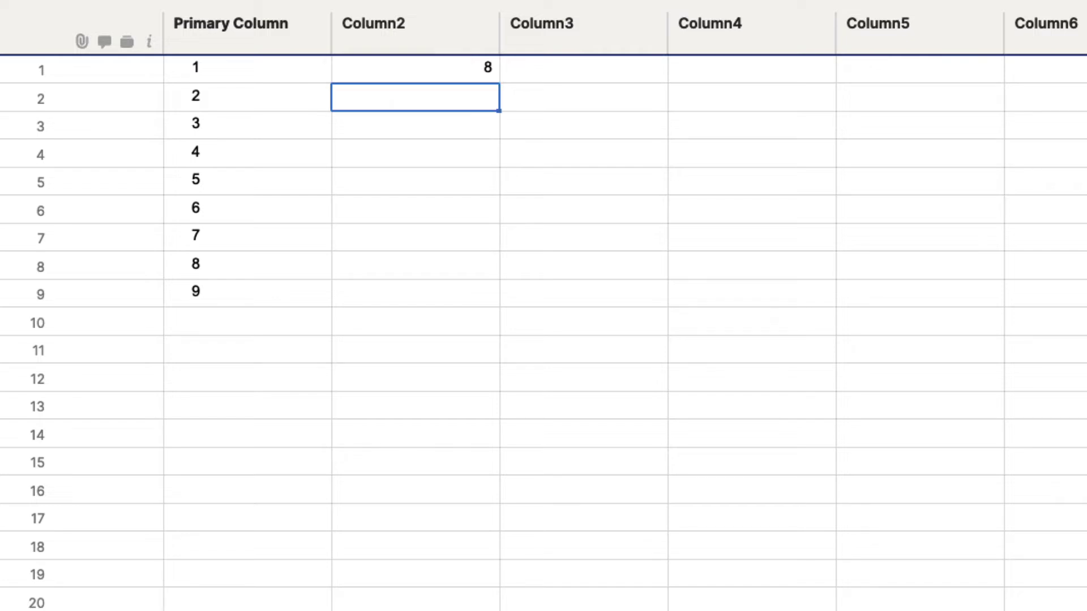
Replace the formula in row 1 of Column2 with =[Primary Column]7+[Primary Column]5, adding the Primary Column cells in rows 7 and 5
left_click(453, 74)
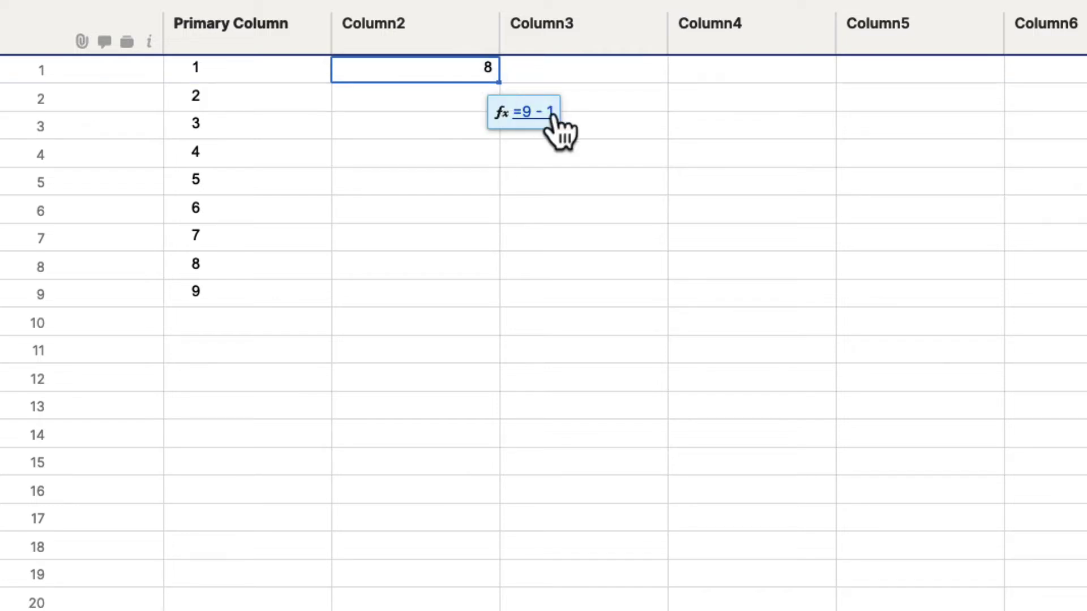
left_click(531, 112)
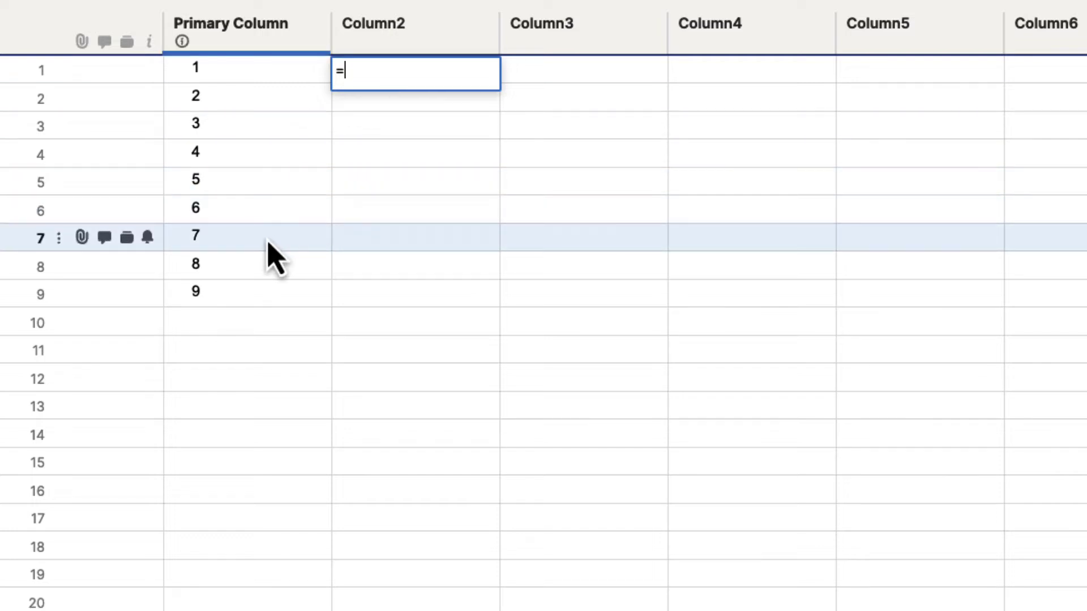
left_click(268, 243)
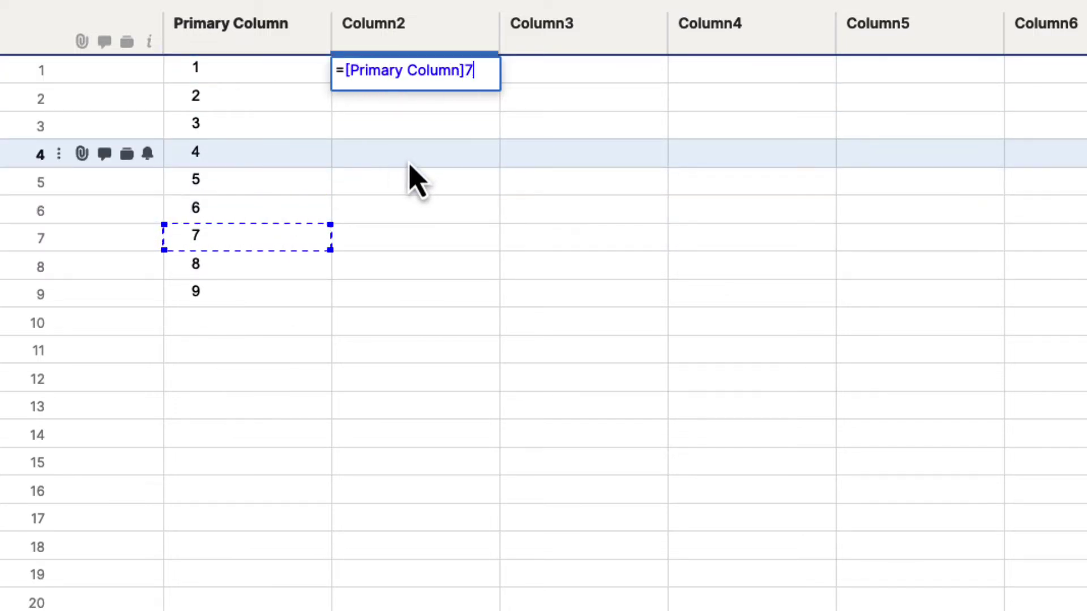
type("+")
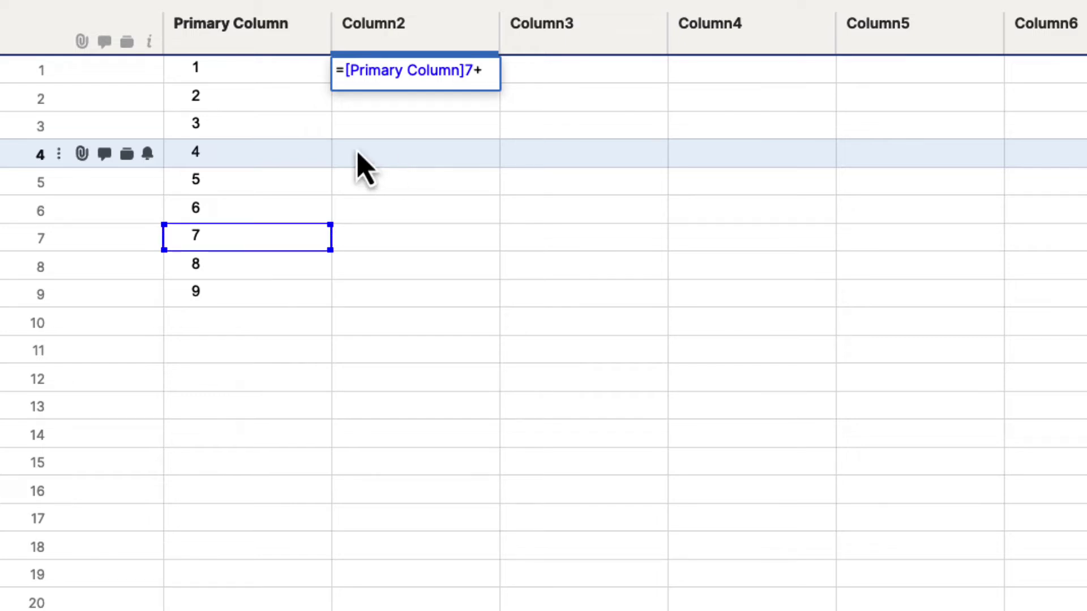
left_click(249, 184)
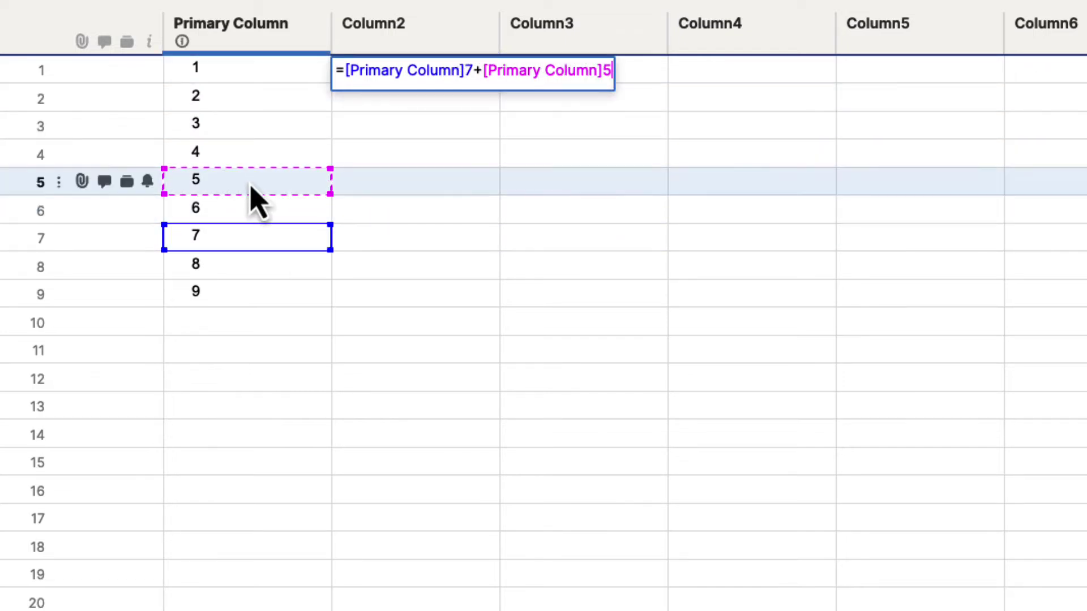
key("Return")
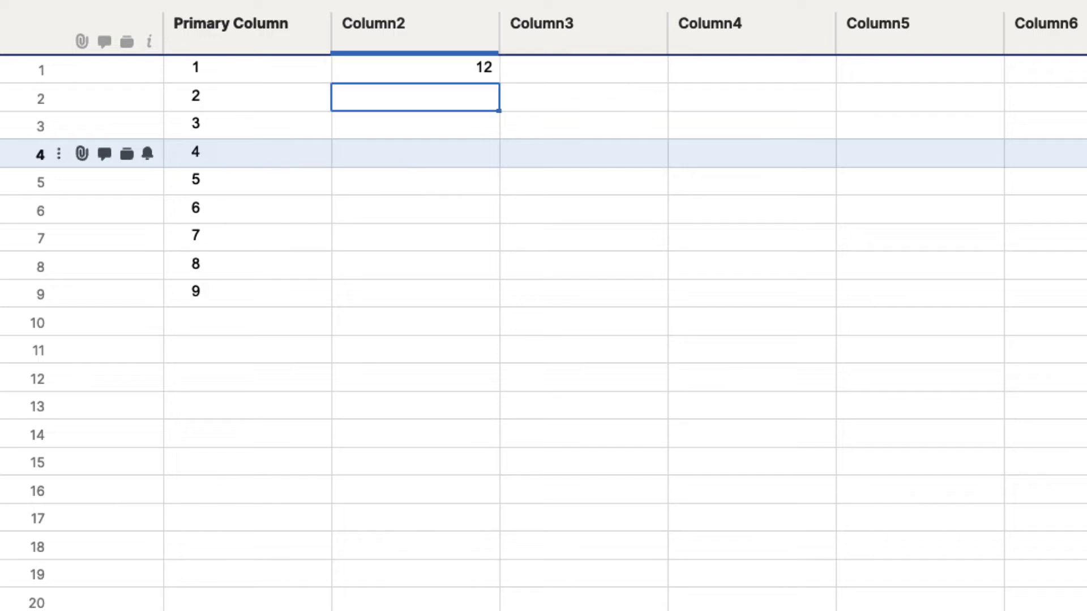
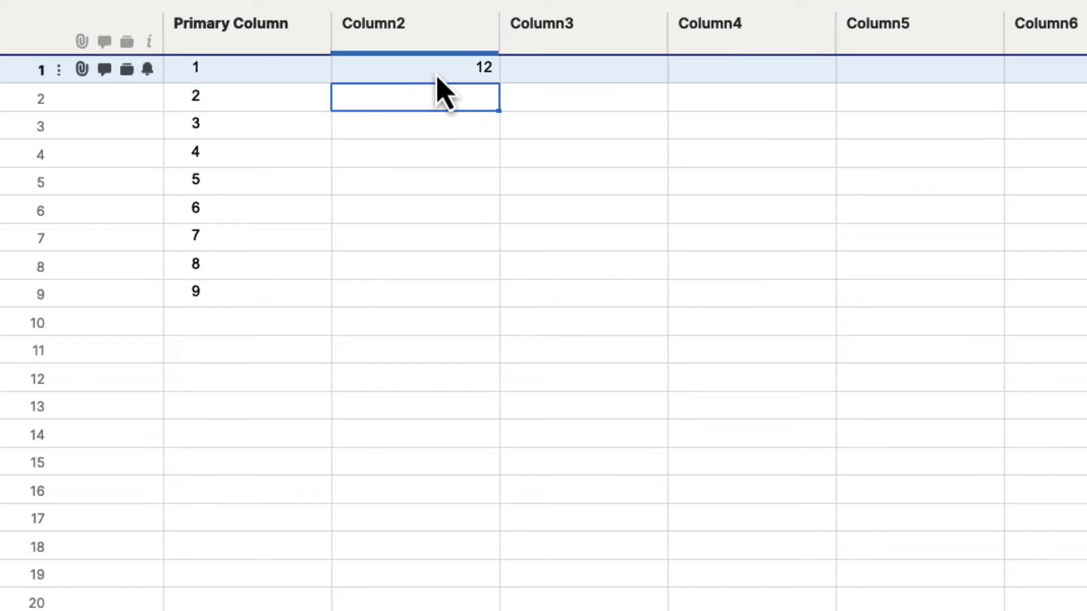
Clear row 1 of Column2, start a formula there and browse the function suggestions for different starting letters
left_click(441, 76)
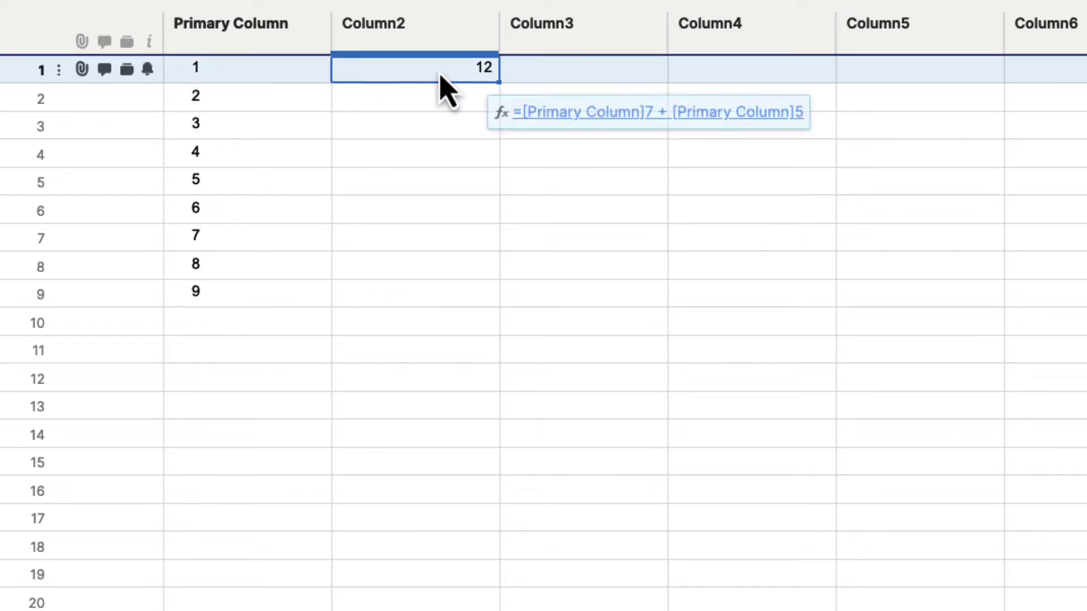
key("Delete")
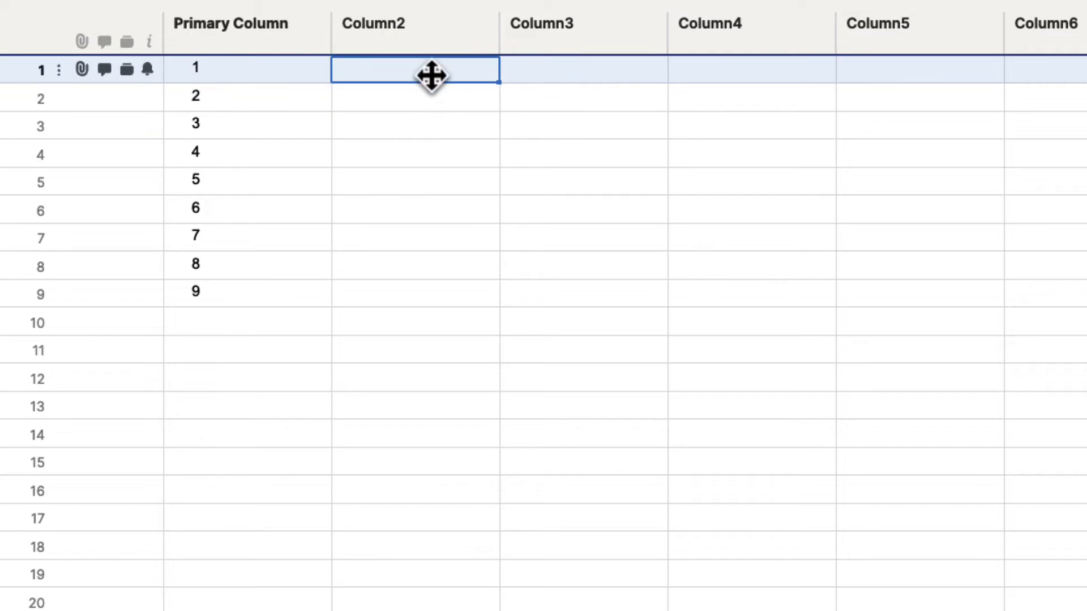
type("=")
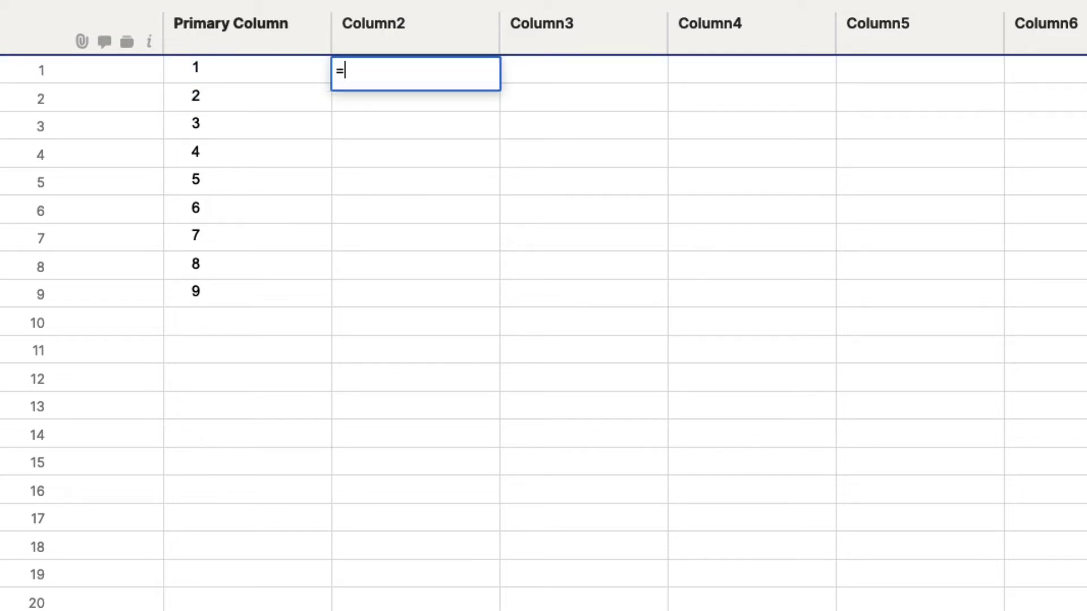
type("SUM")
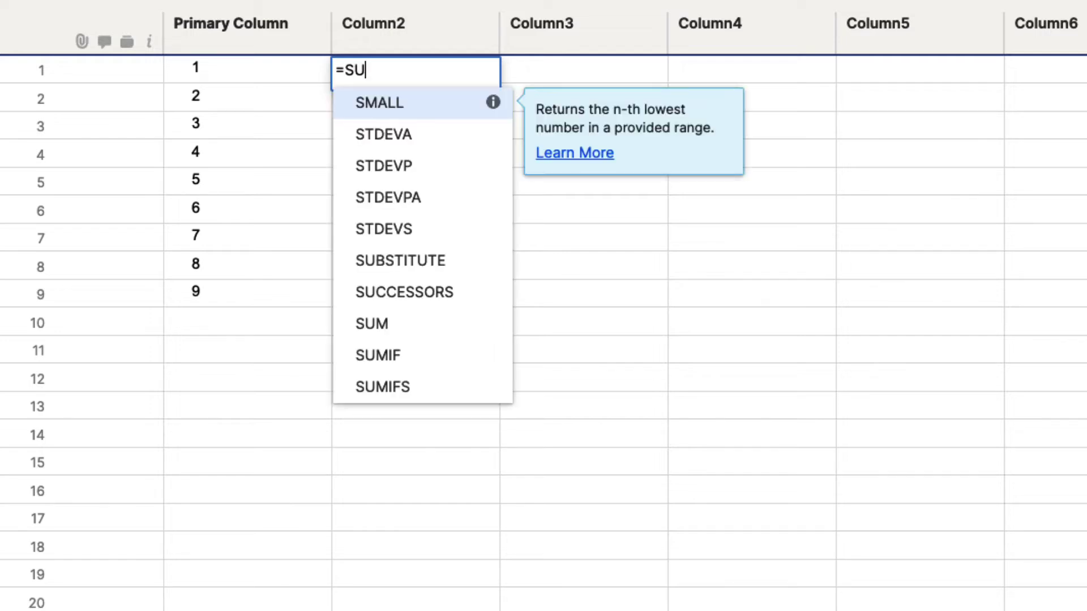
key("BackSpace")
key("BackSpace")
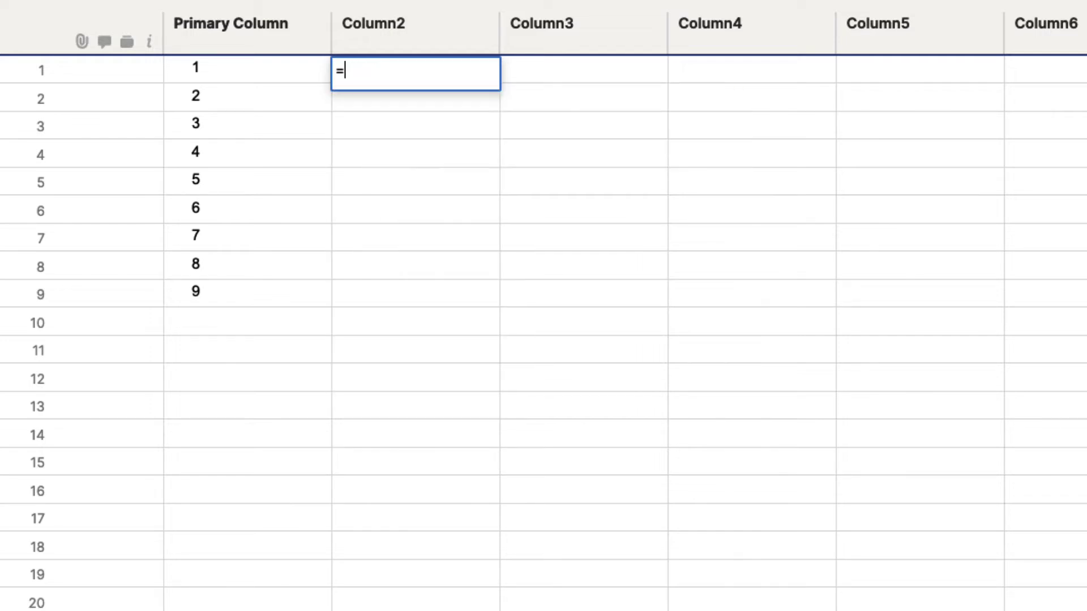
type("A")
key("BackSpace")
type("C")
key("BackSpace")
type("D")
key("BackSpace")
type("E")
type("F")
key("BackSpace")
Review the SUMIF and SUMIFS descriptions, and enter the formula =SUM(1,2,3) in row 1 of Column2
type("SUM")
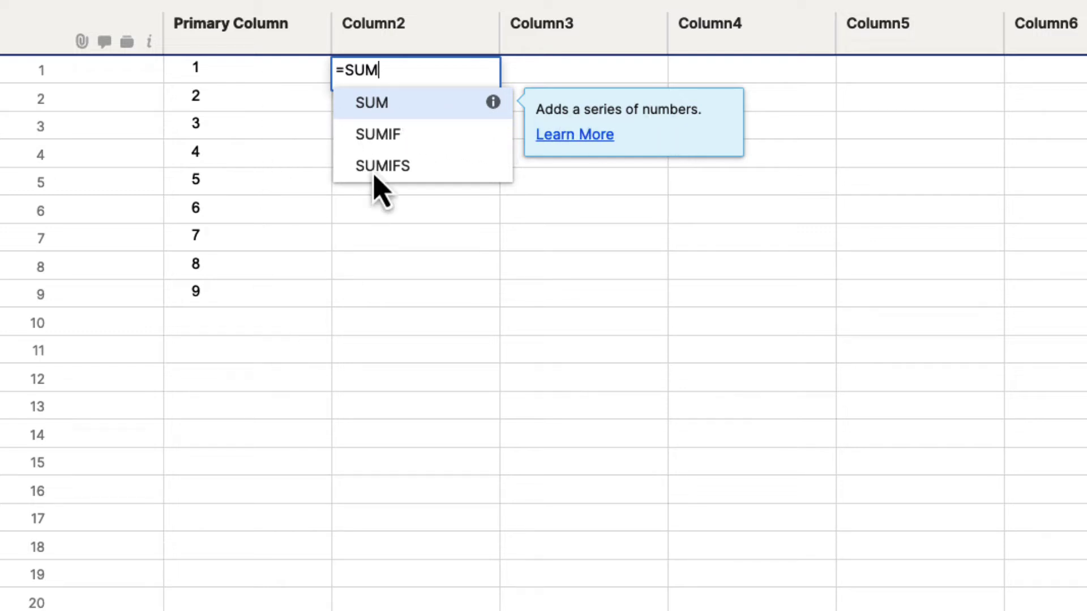
mouse_move(496, 141)
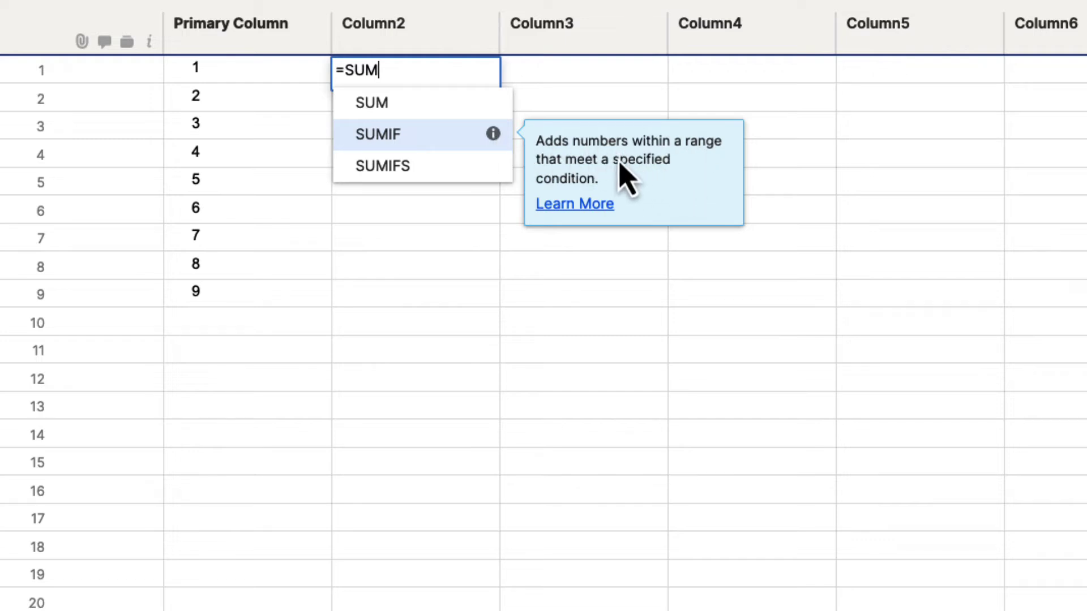
mouse_move(412, 173)
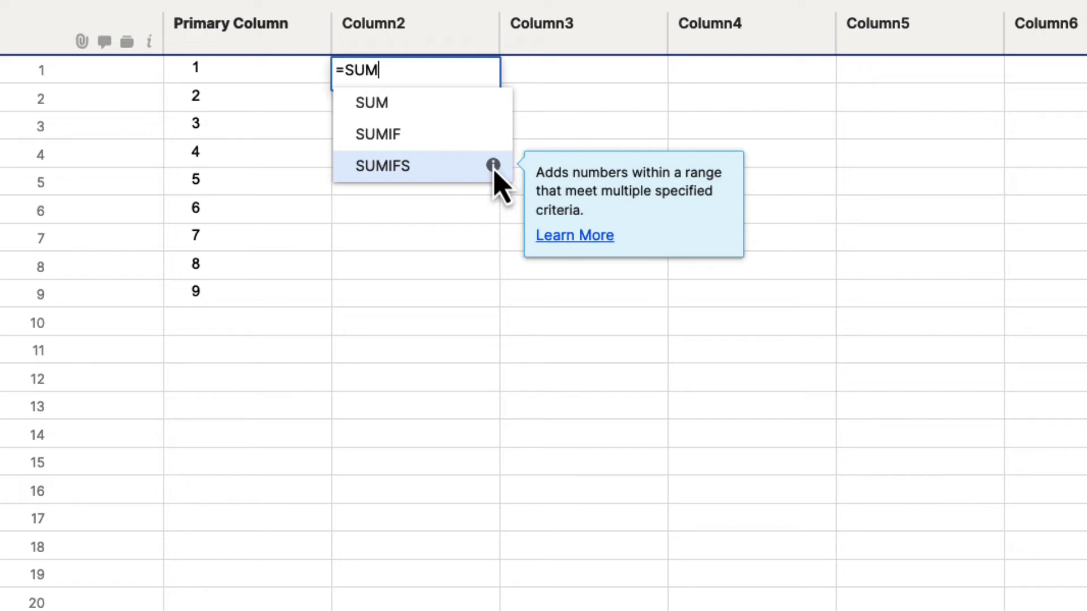
left_click(388, 109)
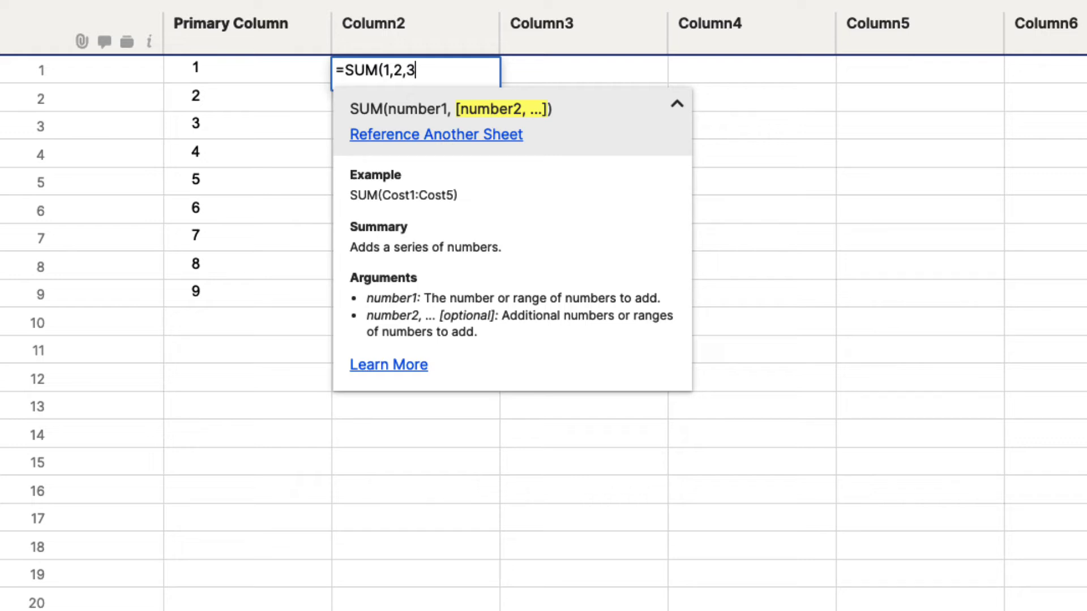
type(")")
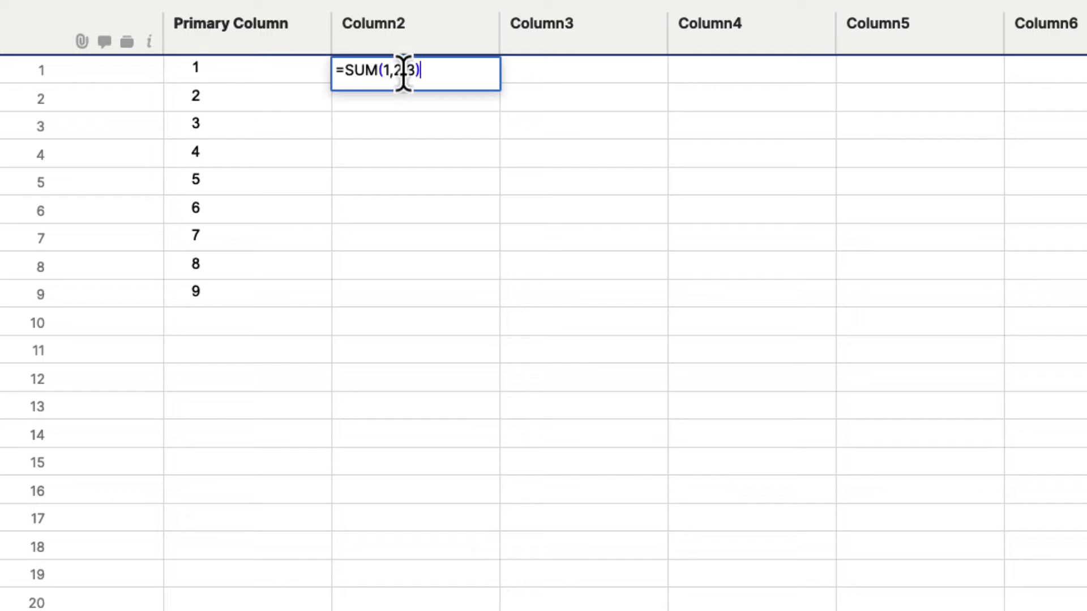
key("Return")
Replace the formula in row 1 of Column2 with =SUM([Primary Column]1:[Primary Column]9), covering Primary Column rows 1 through 9
left_click(446, 78)
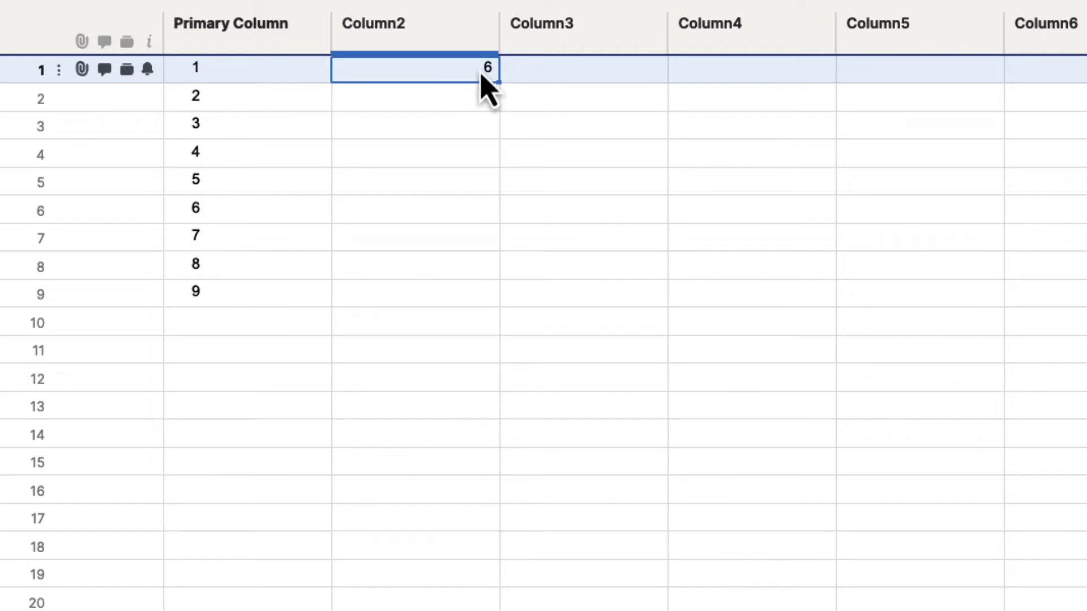
key("BackSpace")
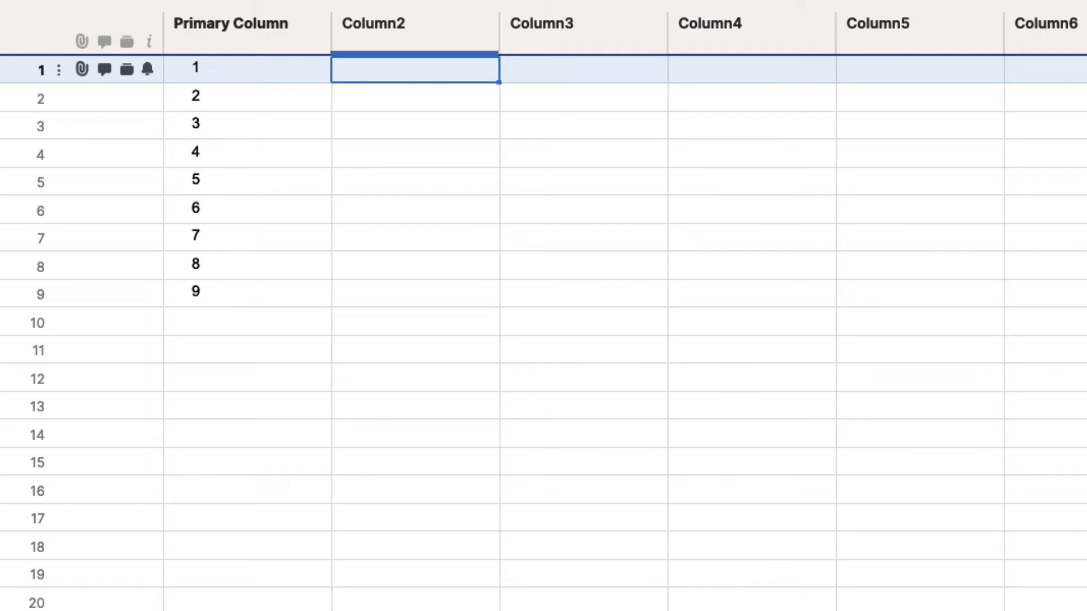
type("=")
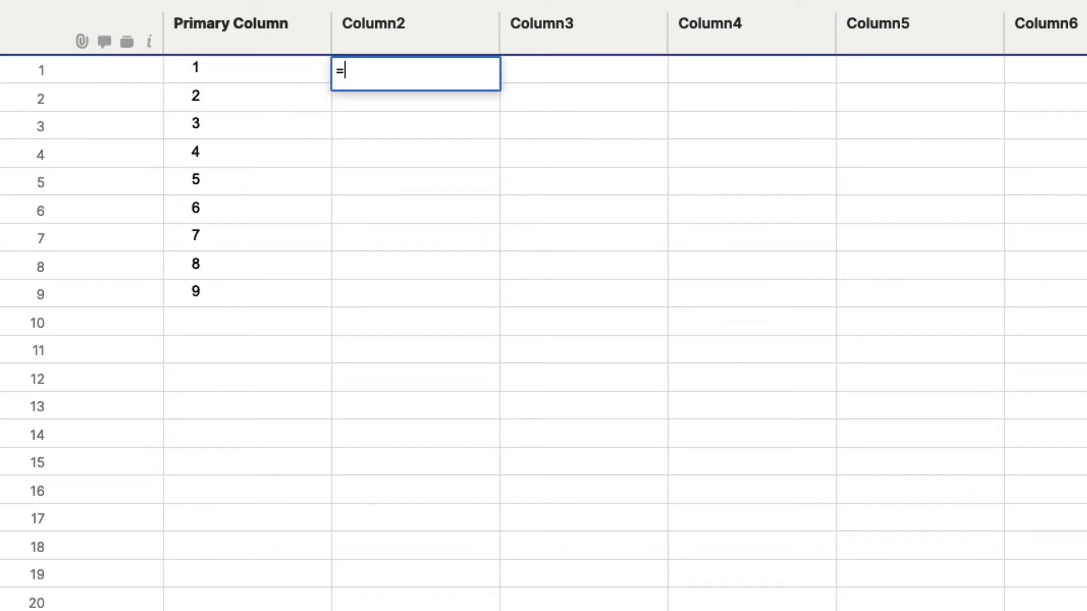
type("SUM")
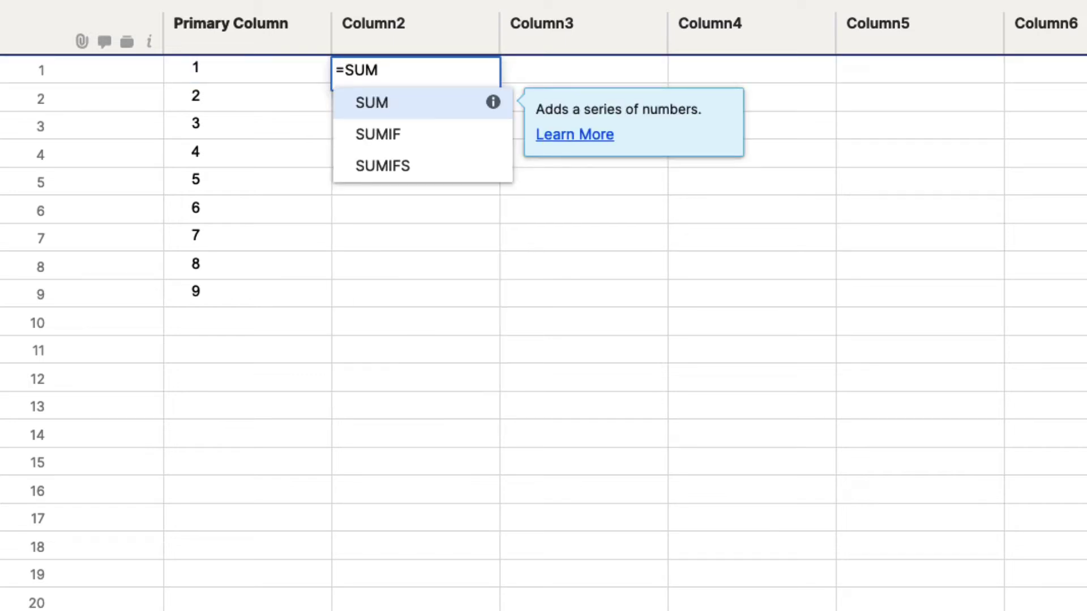
type("(")
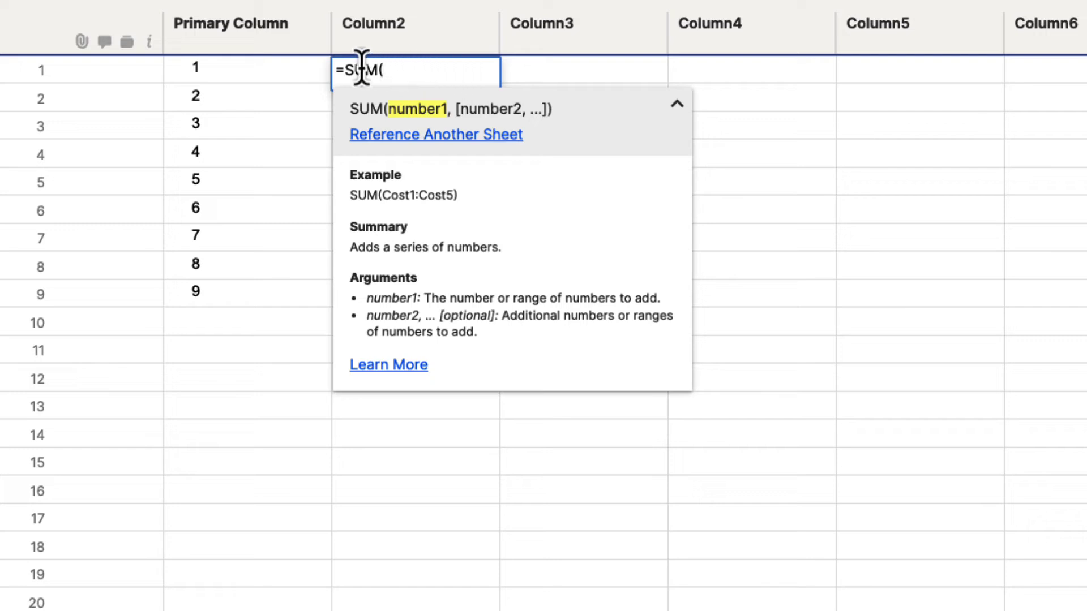
left_click(247, 80)
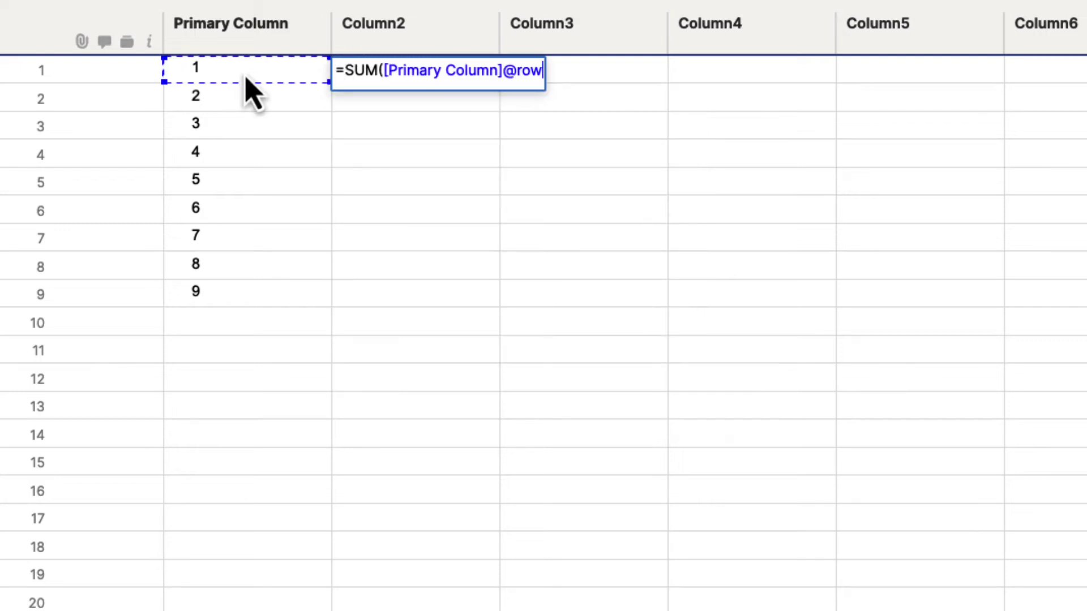
left_click(246, 78, "shift")
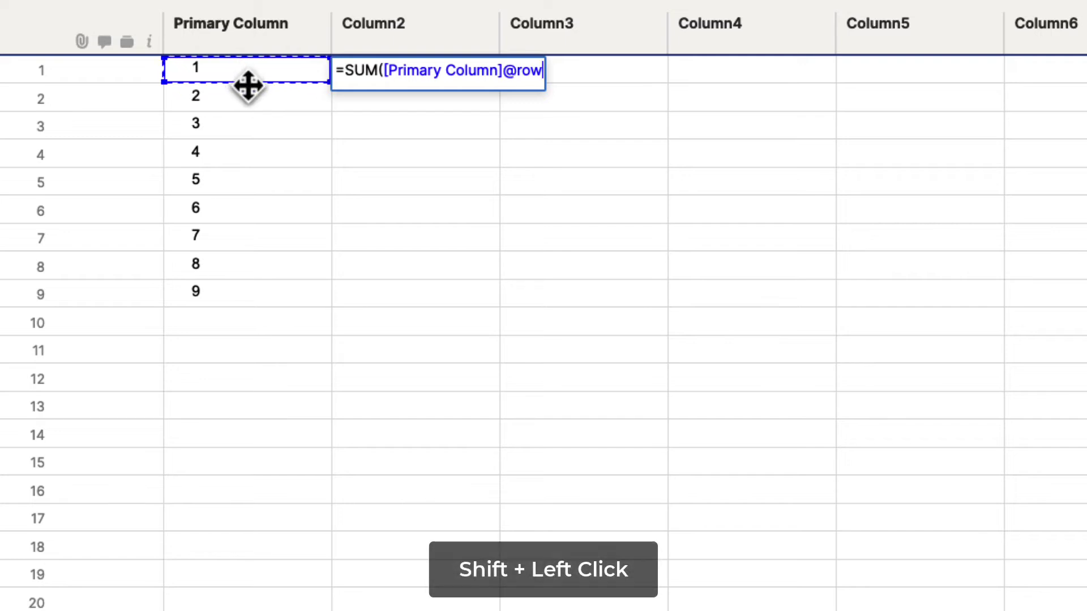
left_click(235, 300, "shift")
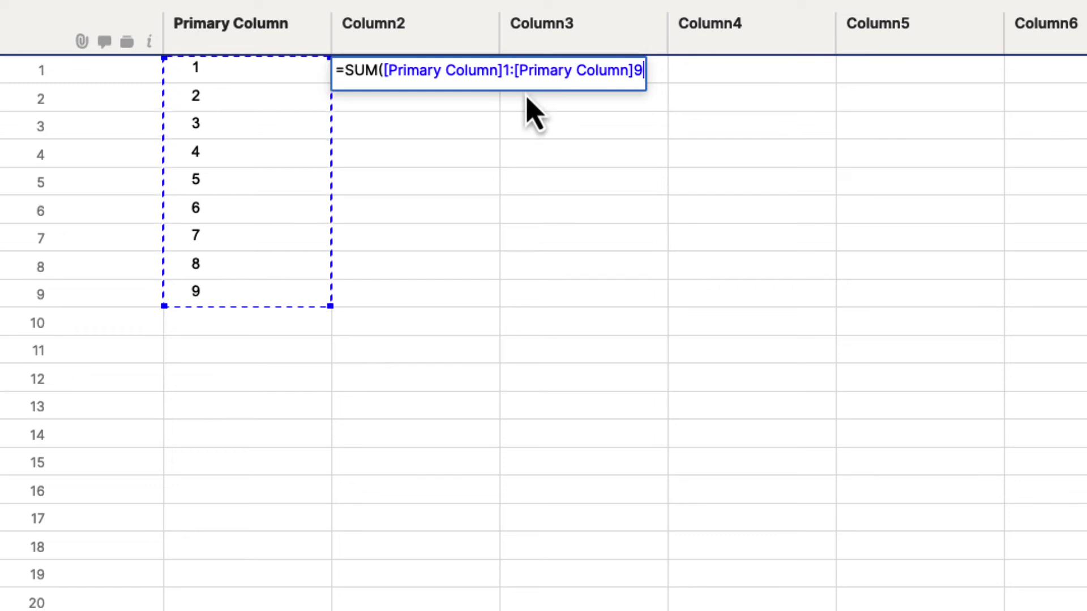
type(")")
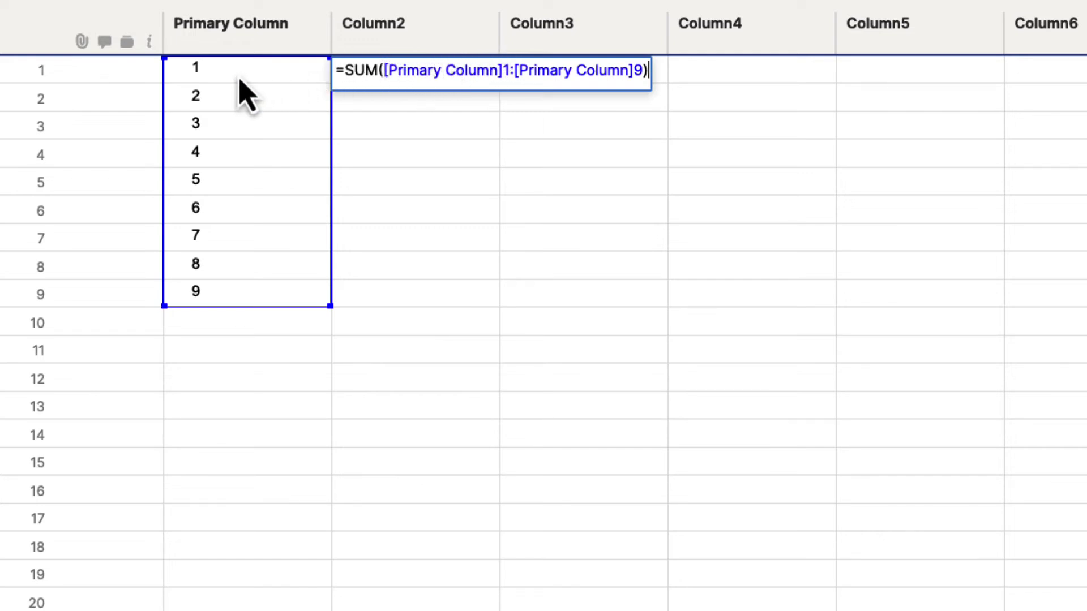
left_click(514, 71)
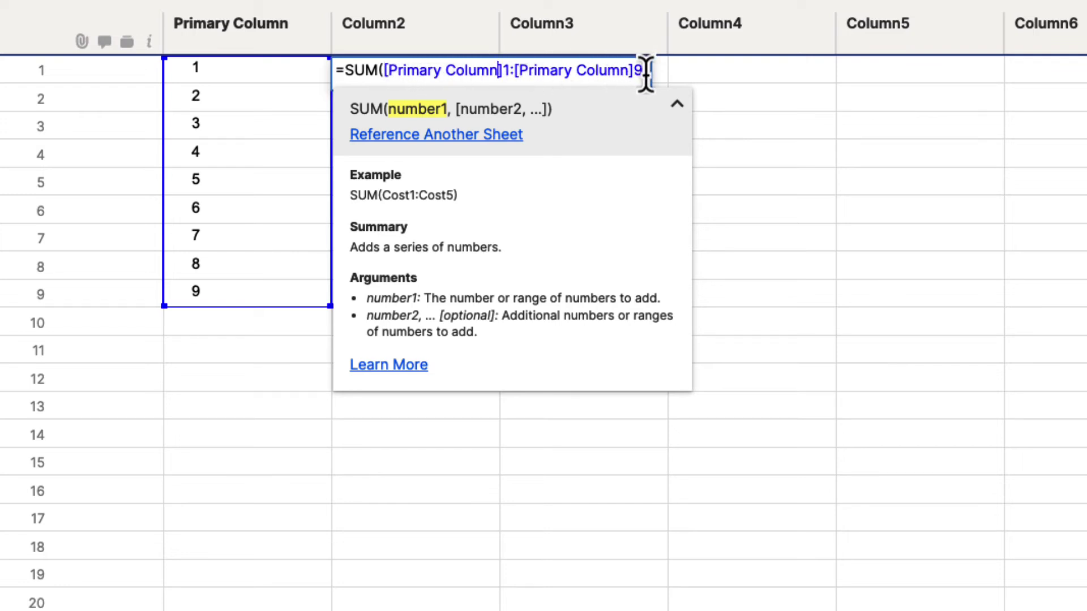
type(")")
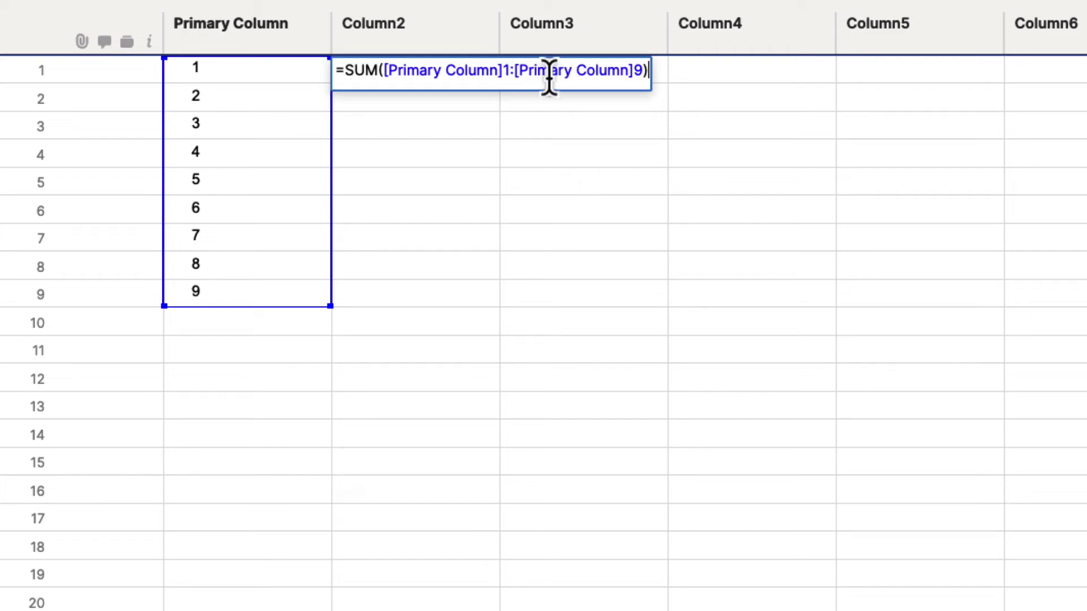
key("Return")
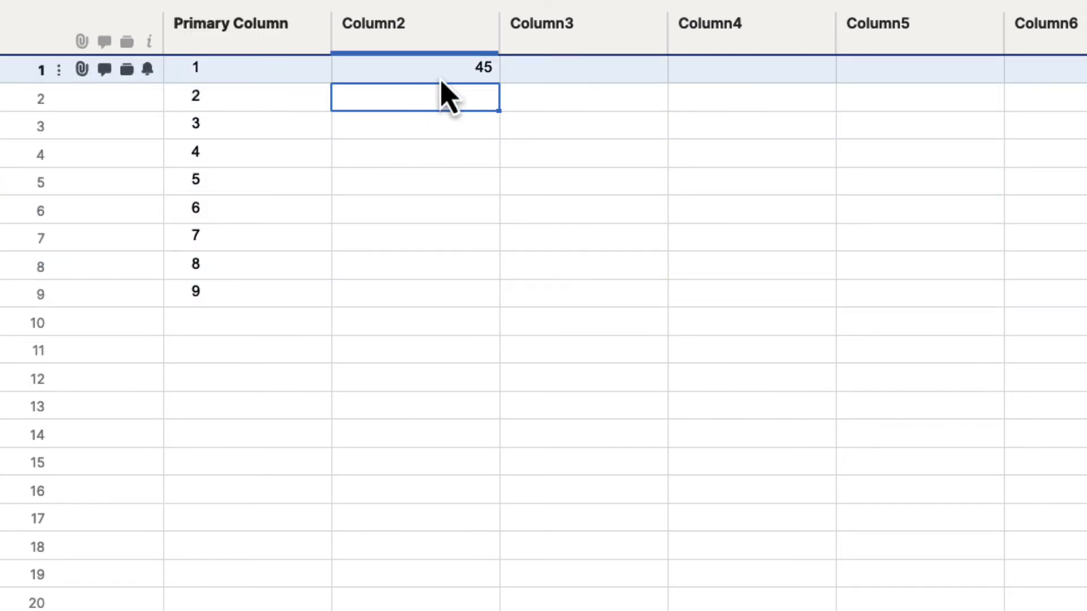
Clear row 1 of Column2, and copy the Primary Column values in rows 1 through 9 into the same rows of Column2
left_click(458, 76)
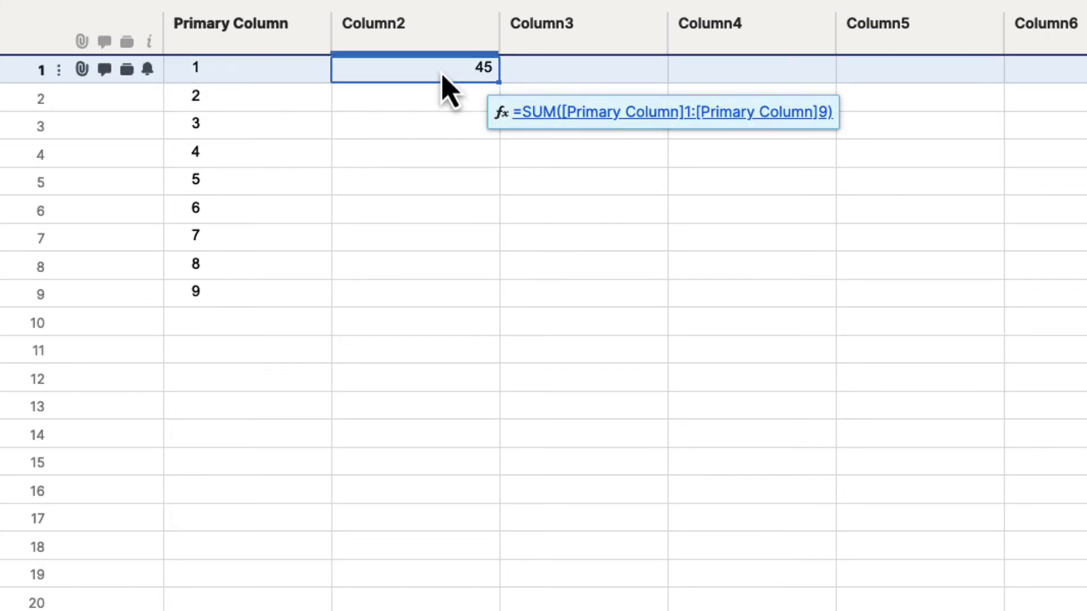
key("BackSpace")
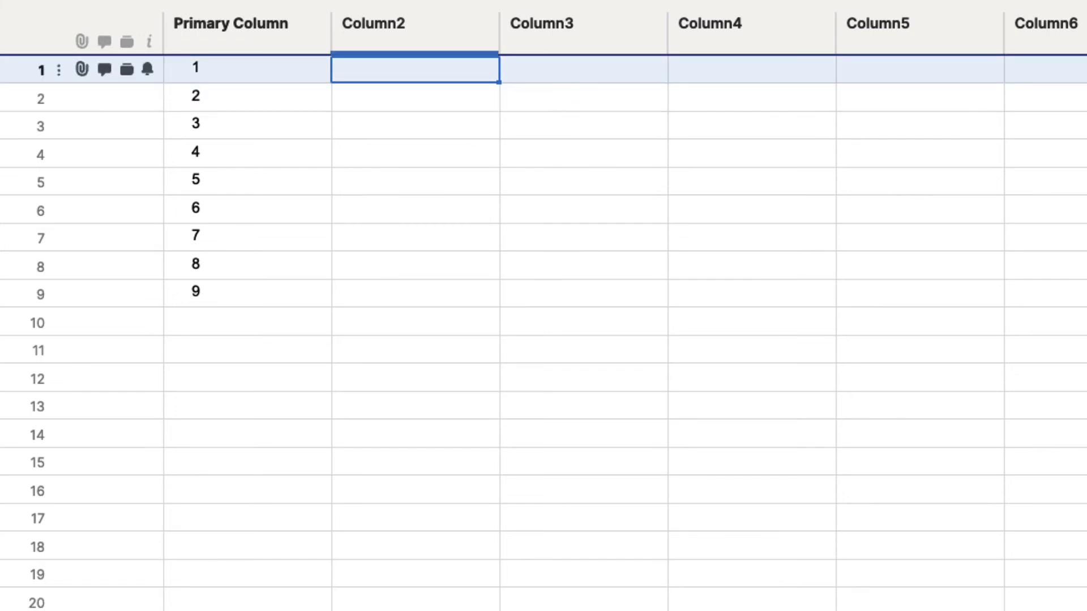
left_click(246, 69)
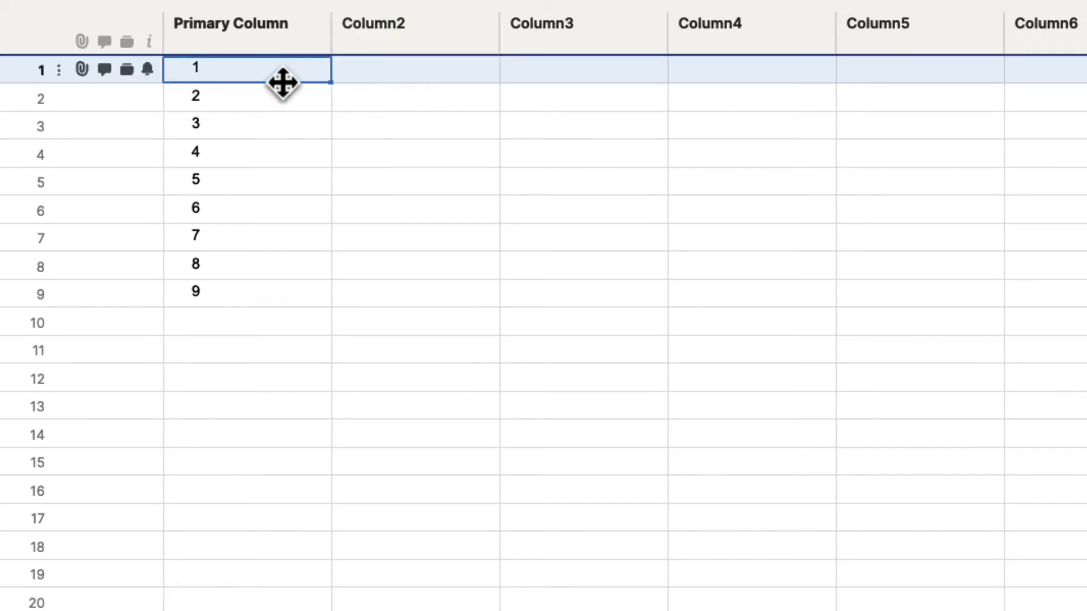
left_click(275, 295, "shift")
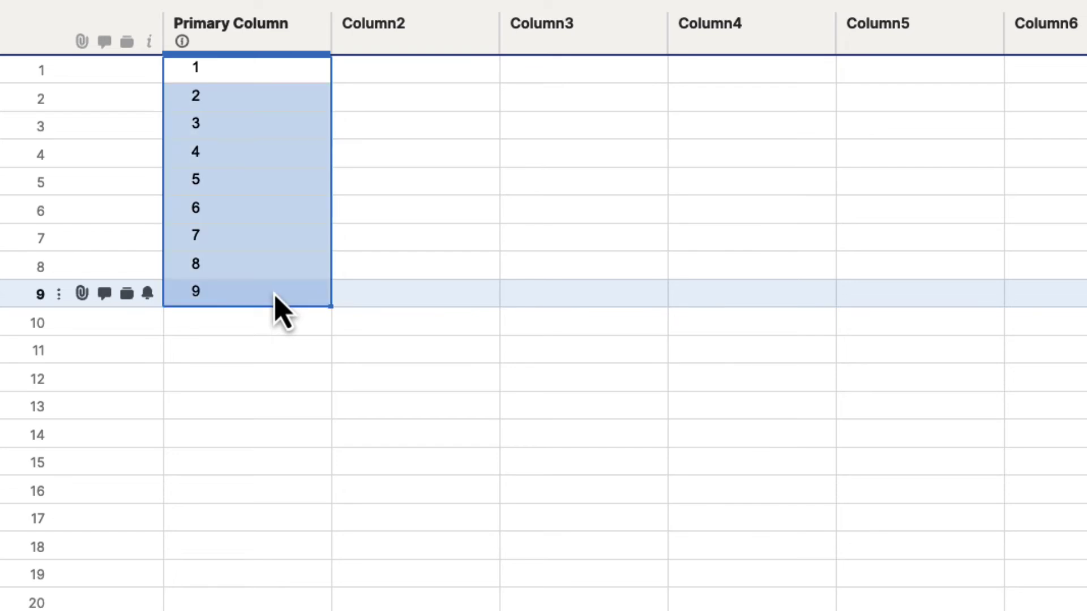
key("super+c")
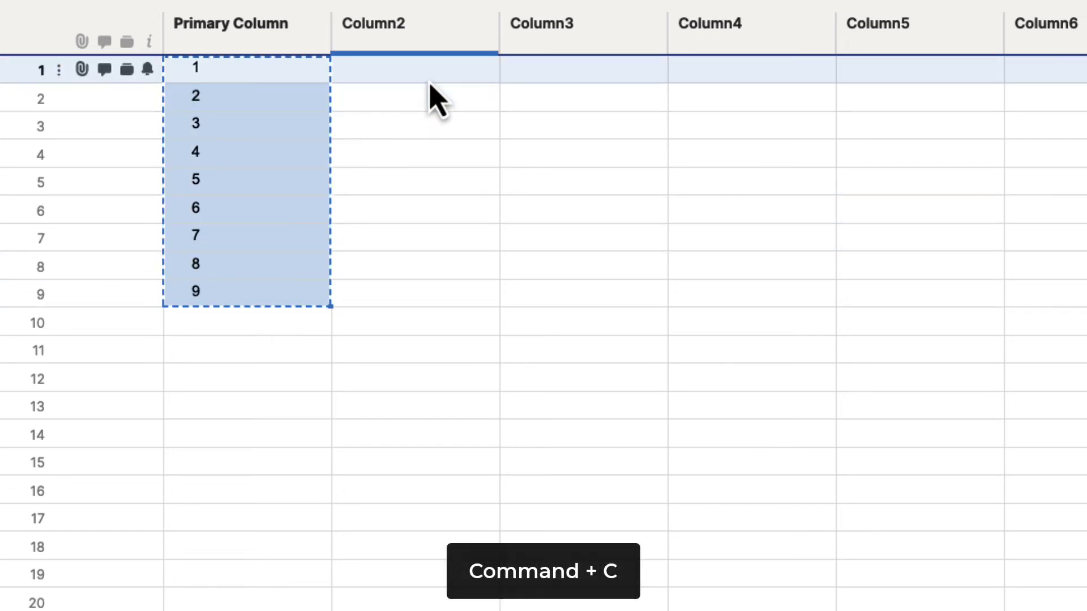
left_click(380, 75)
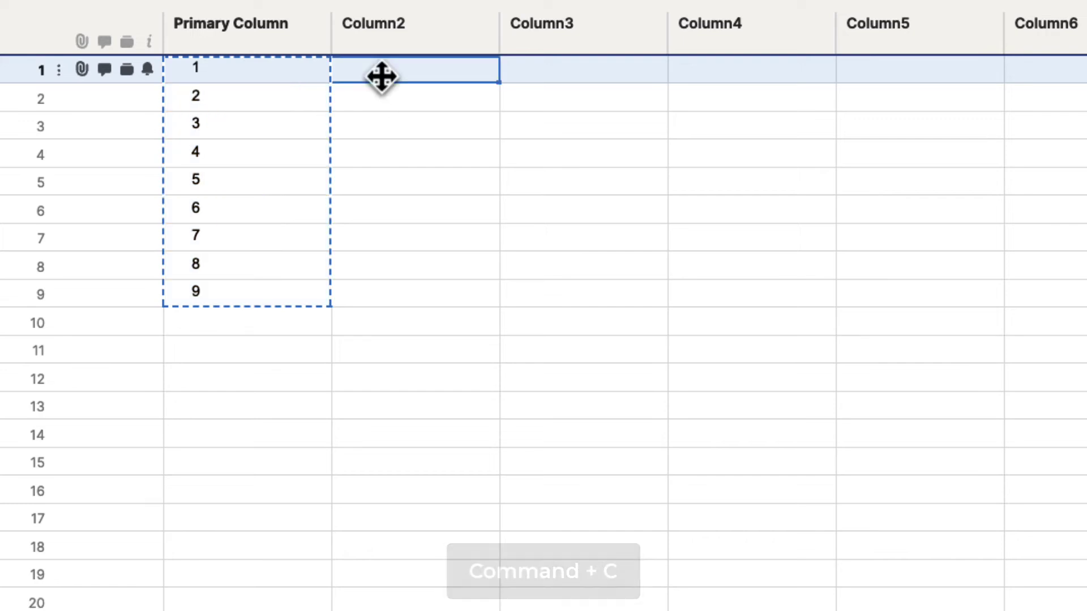
key("super+v")
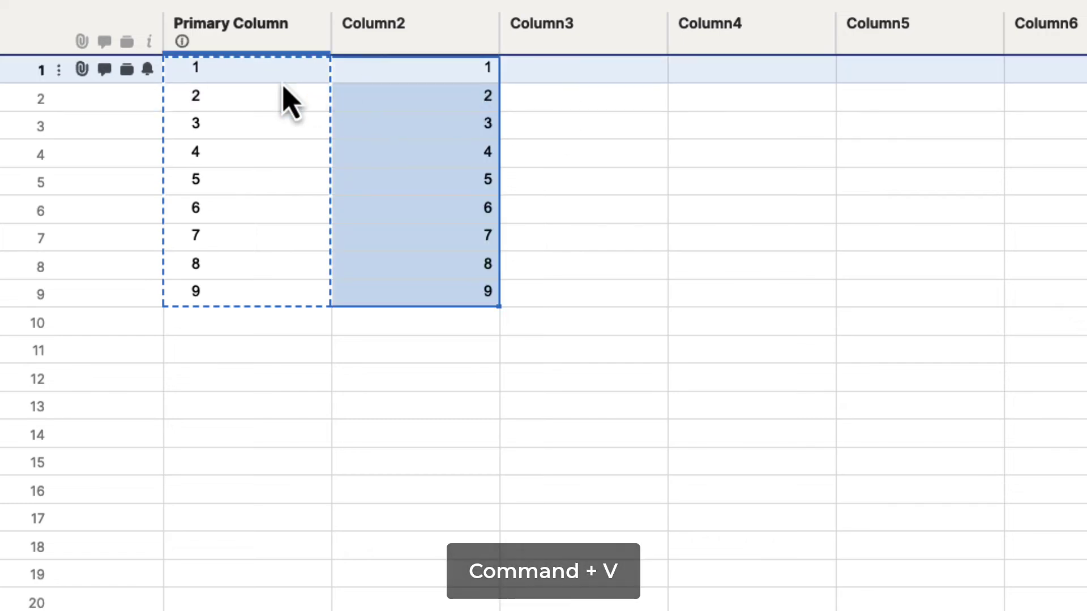
left_click(408, 79)
left_click(456, 296)
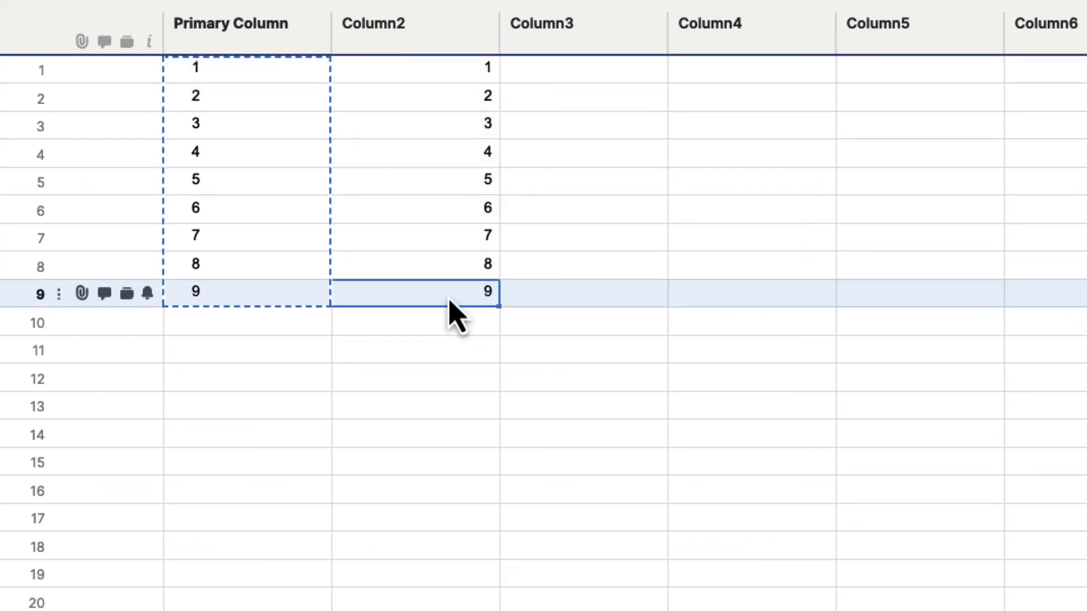
left_click(385, 72)
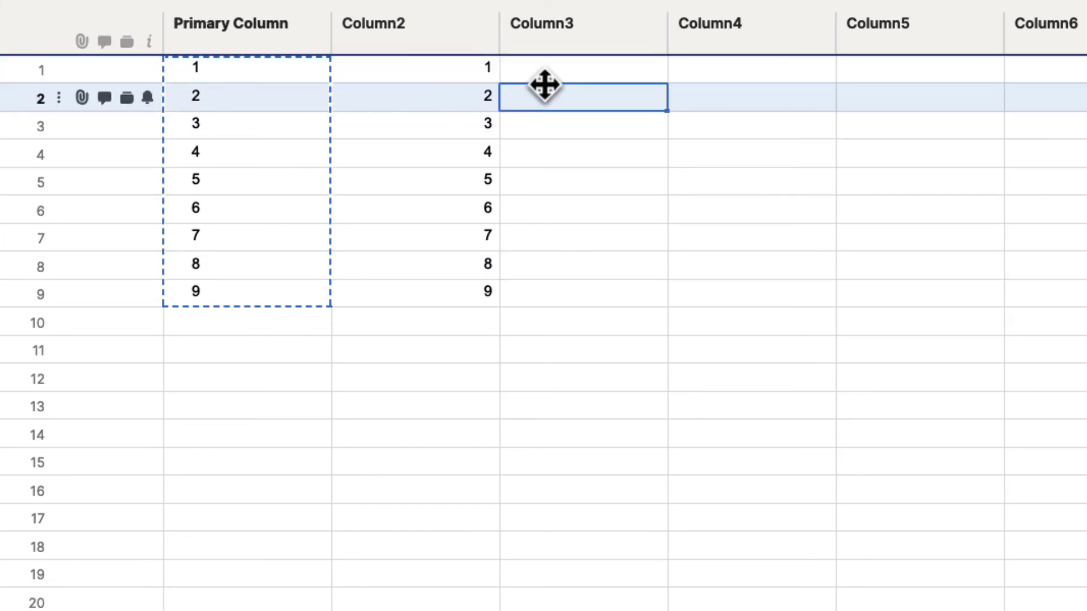
left_click(540, 92)
left_click(510, 73)
left_click(445, 76)
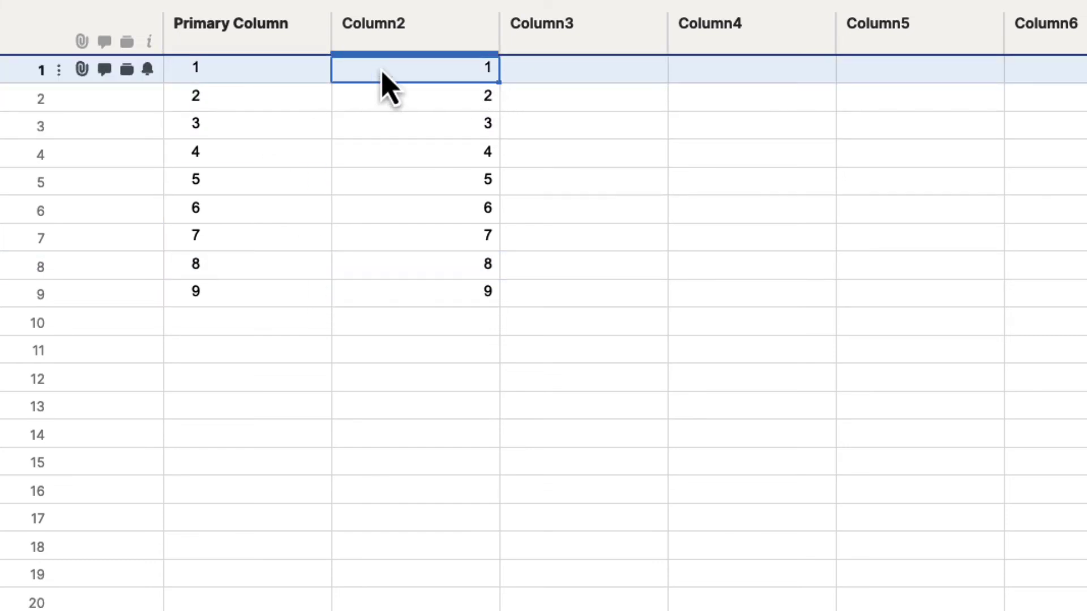
Center-align the whole of Column2
left_click(415, 36)
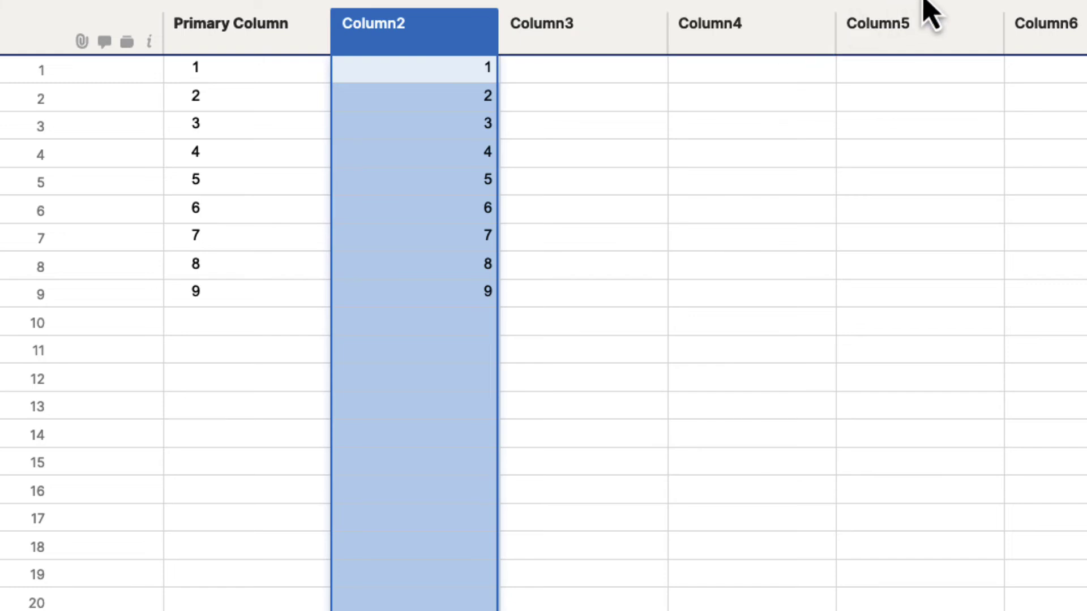
left_click(1044, 19)
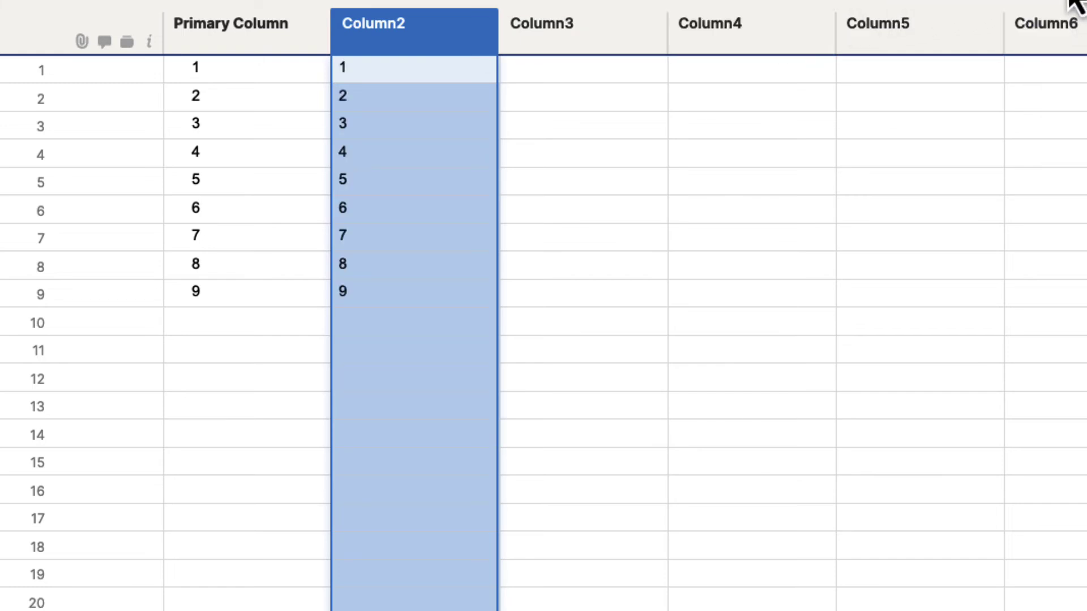
left_click(1069, 20)
left_click(238, 36)
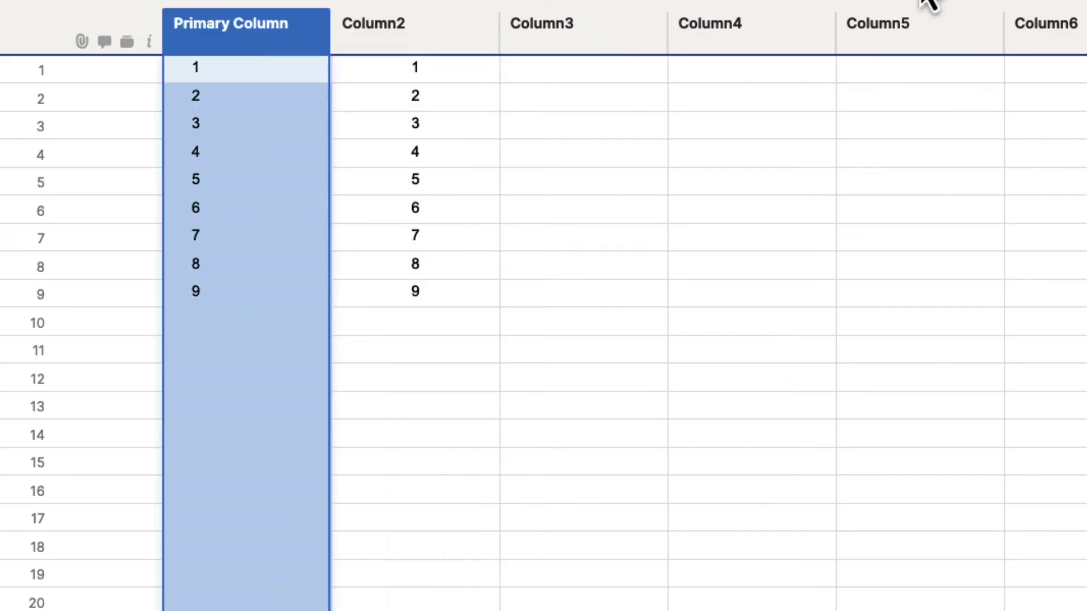
left_click(609, 109)
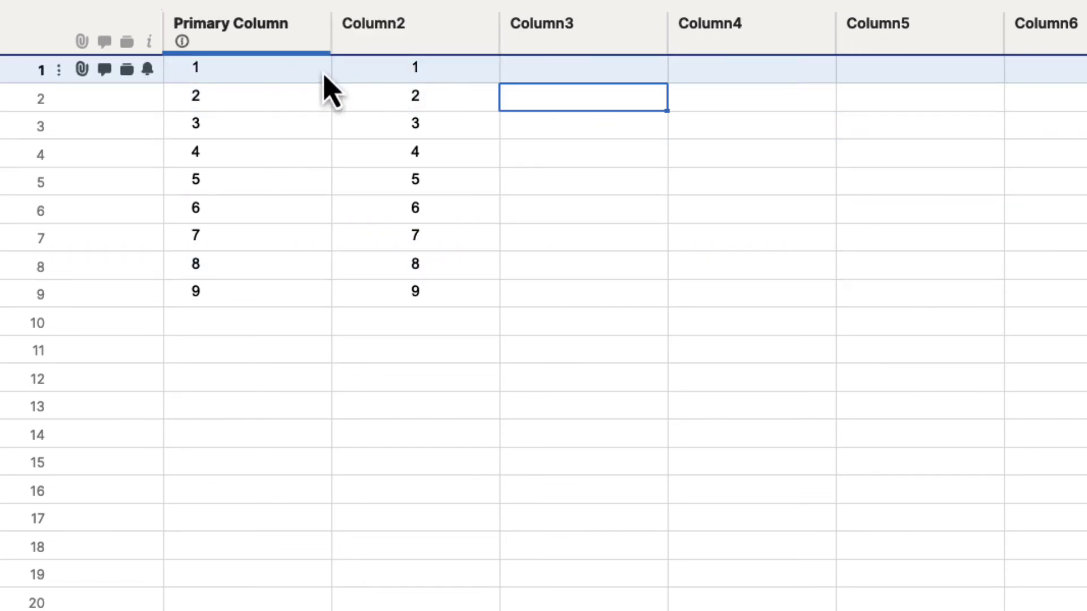
left_click(596, 77)
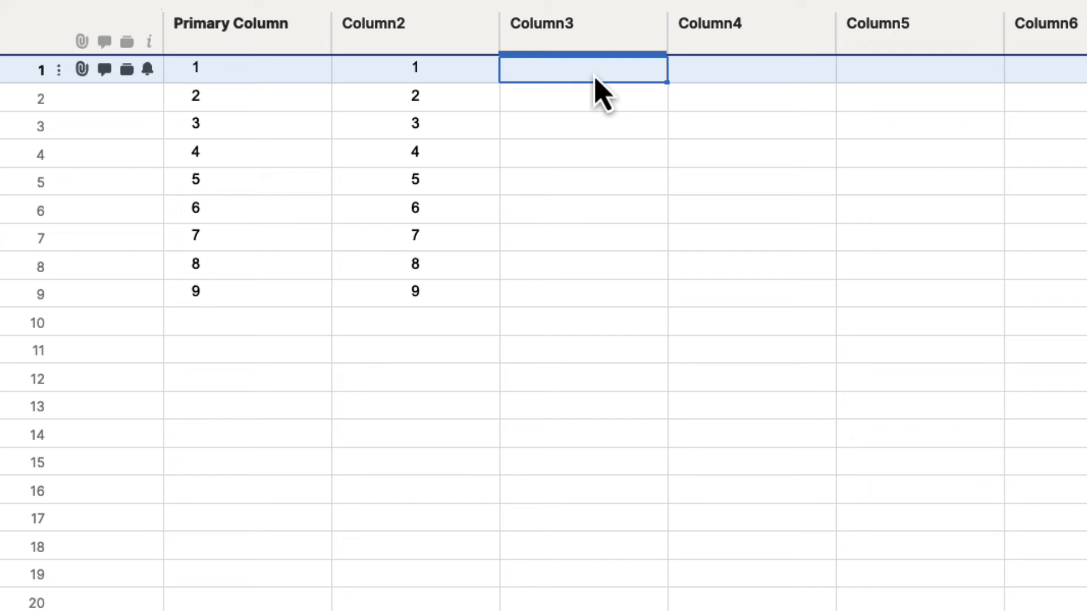
type("=")
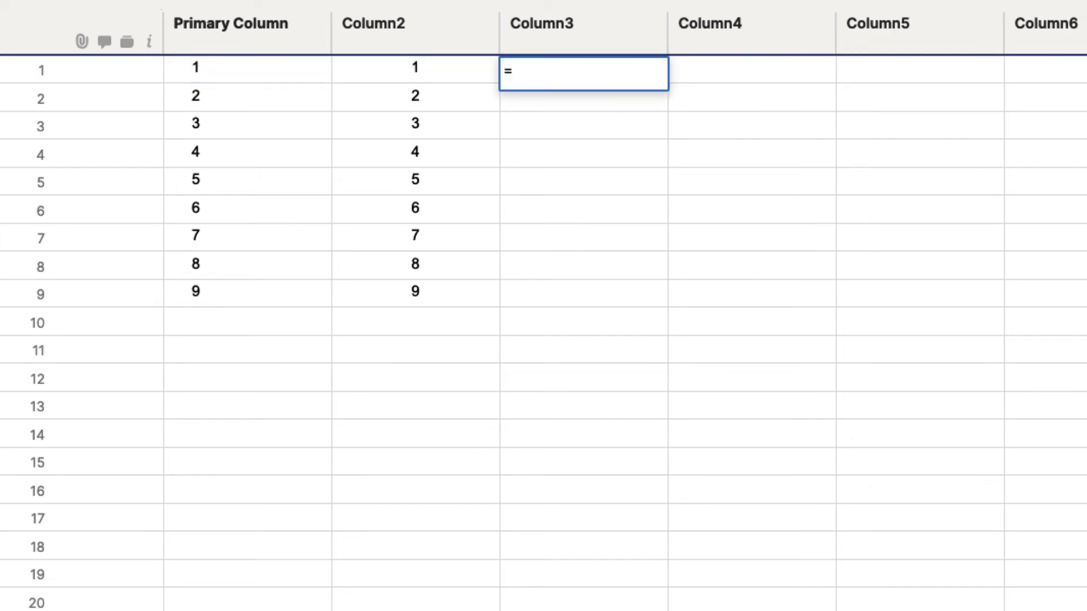
type("SUM")
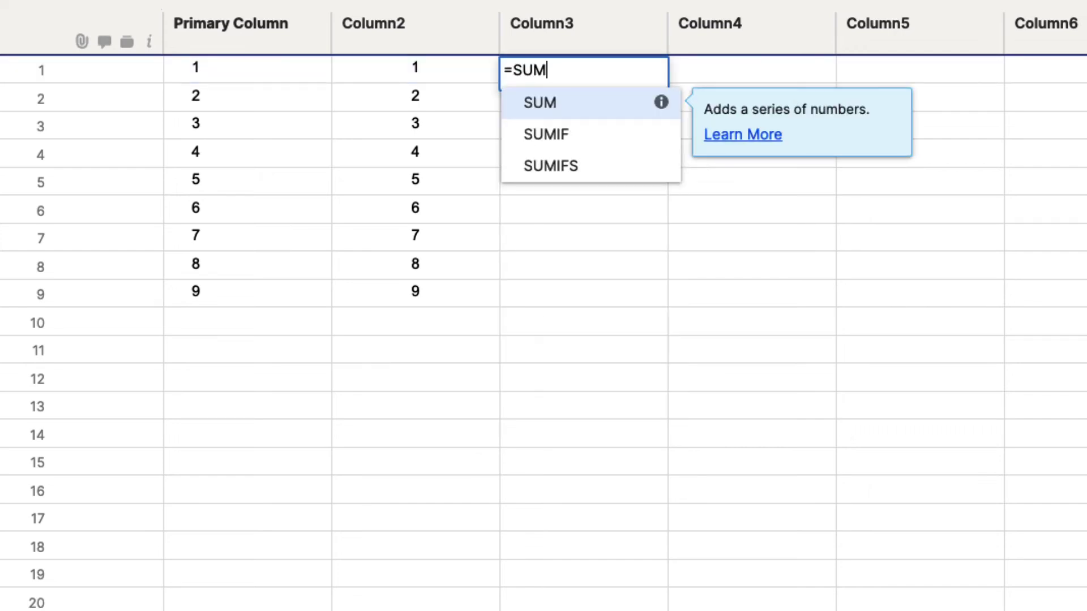
type("(")
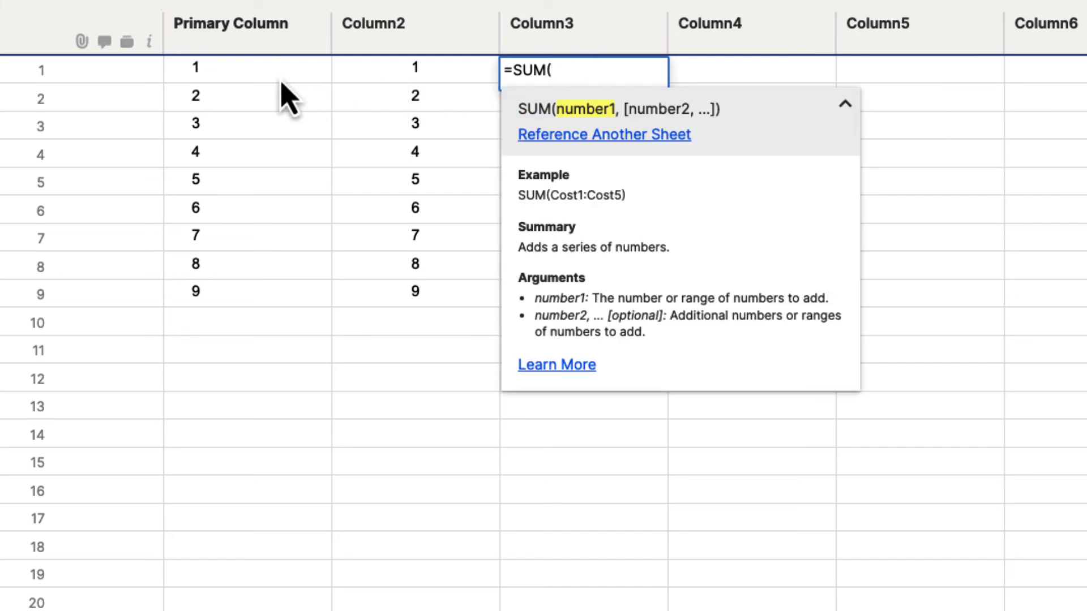
left_click(253, 79)
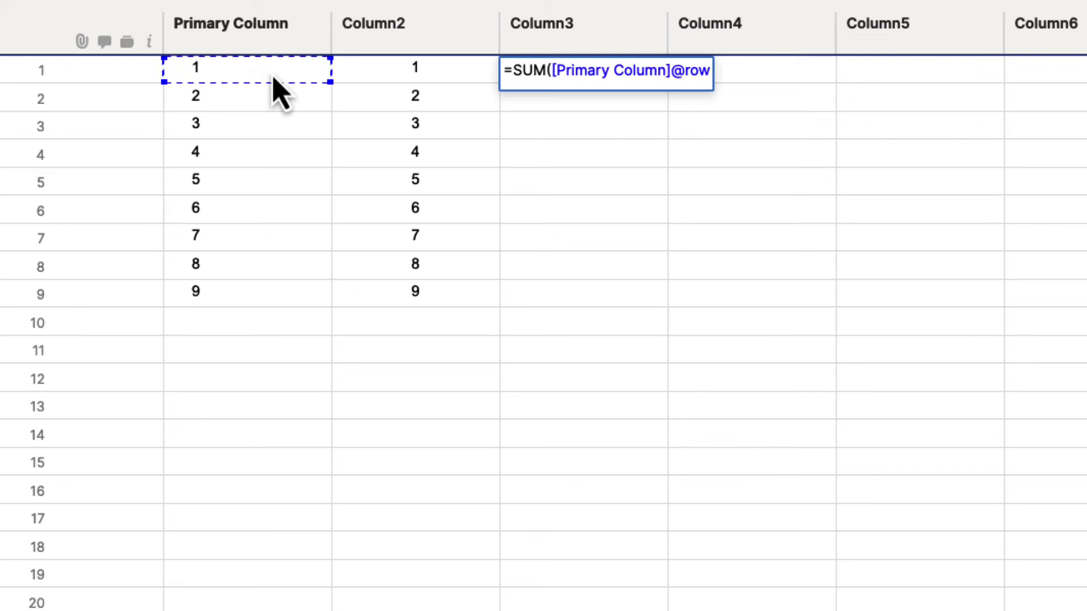
type(",")
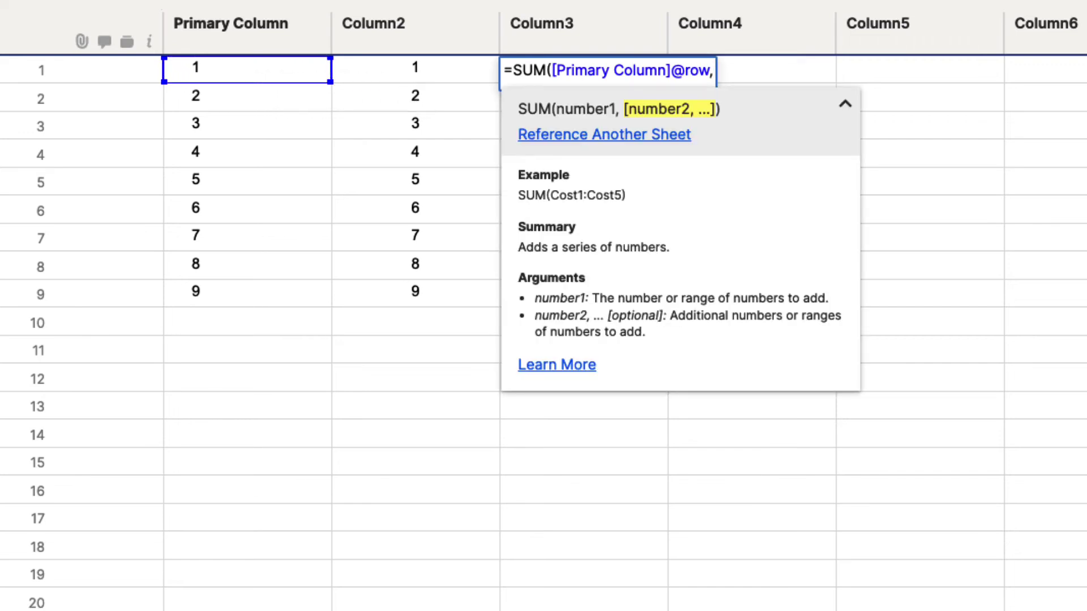
left_click(419, 74)
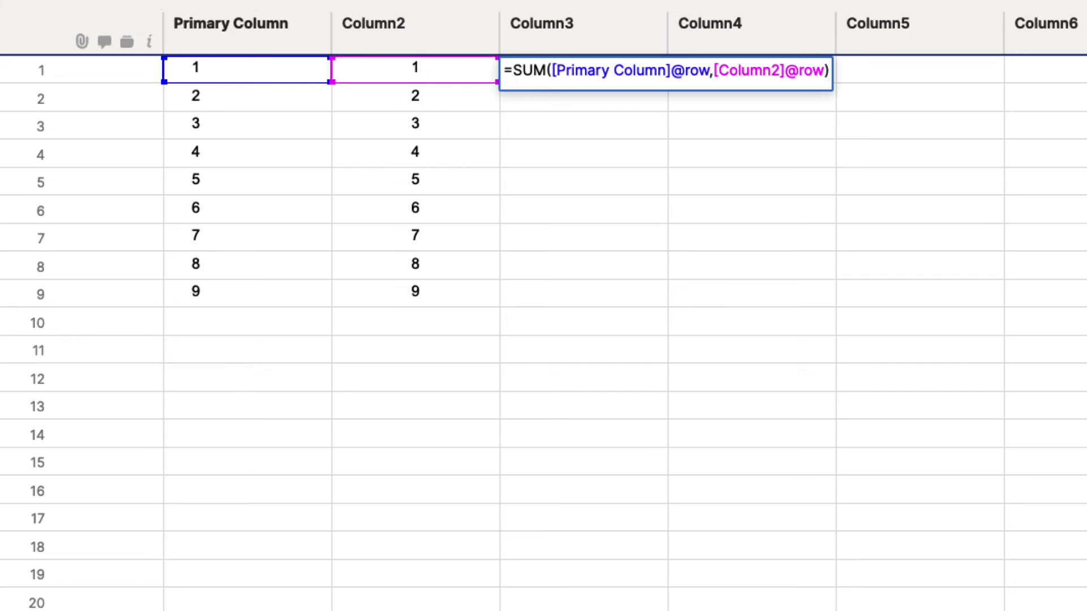
key("Return")
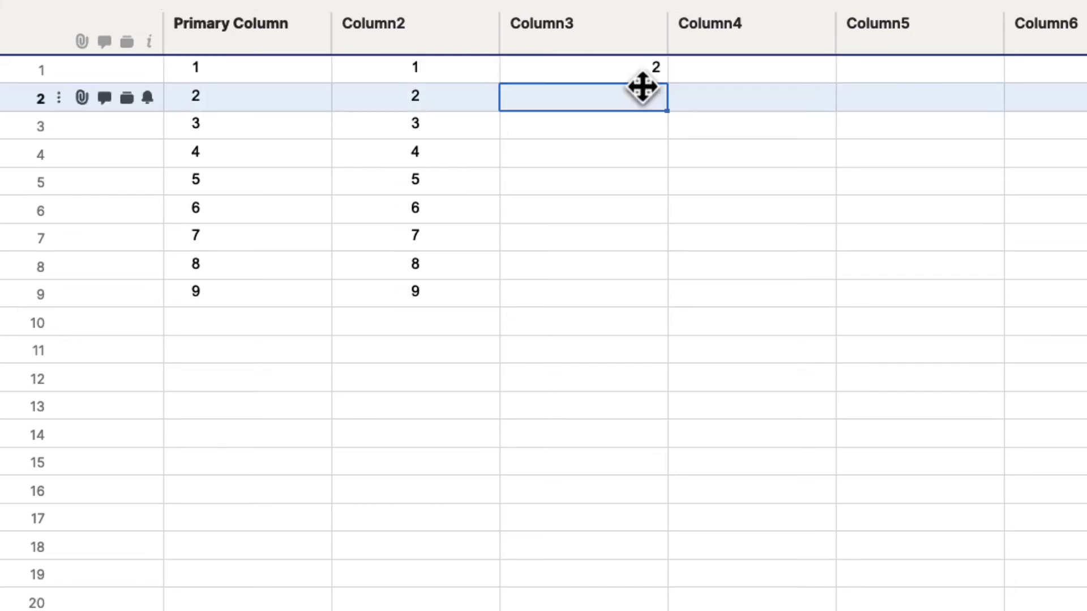
left_click(624, 67)
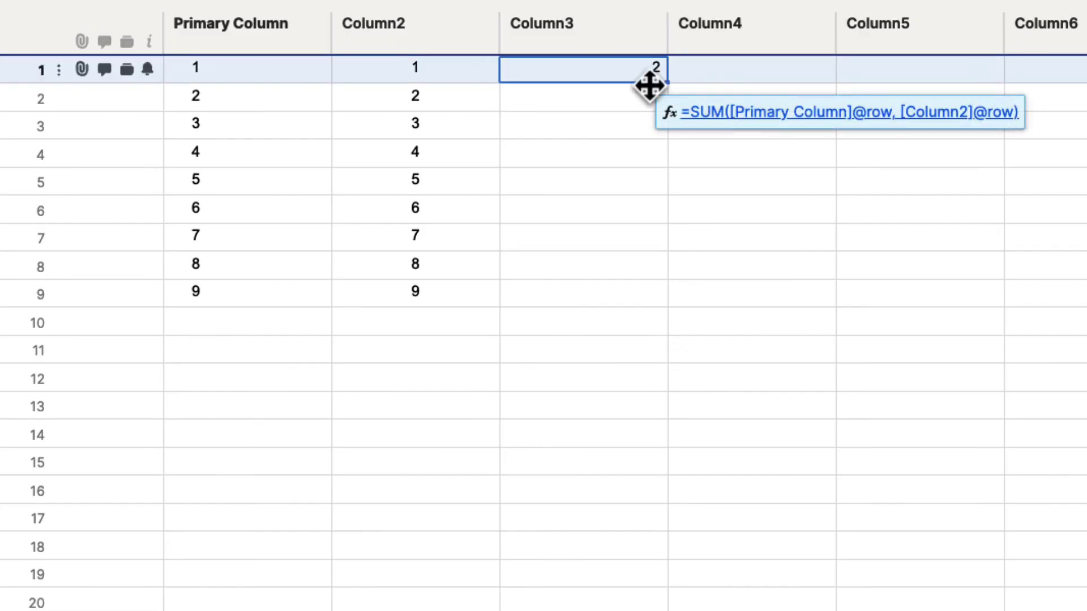
Fill the SUM formula from row 1 of Column3 down through row 9, and dismiss the column-wide formulas notice
left_click(619, 105)
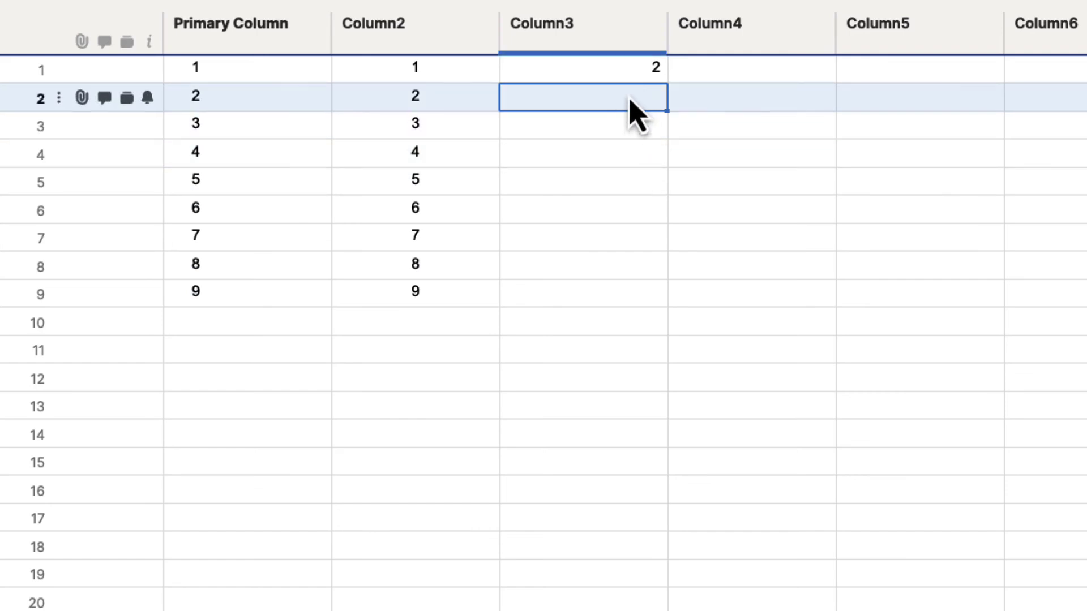
left_click(584, 73)
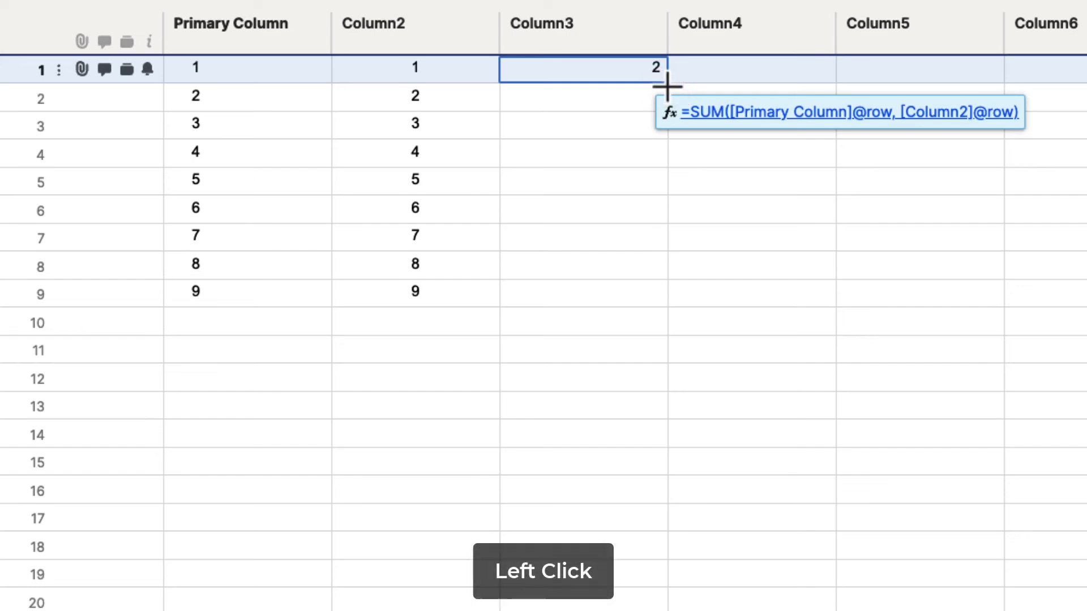
left_click_drag(666, 86, 659, 306)
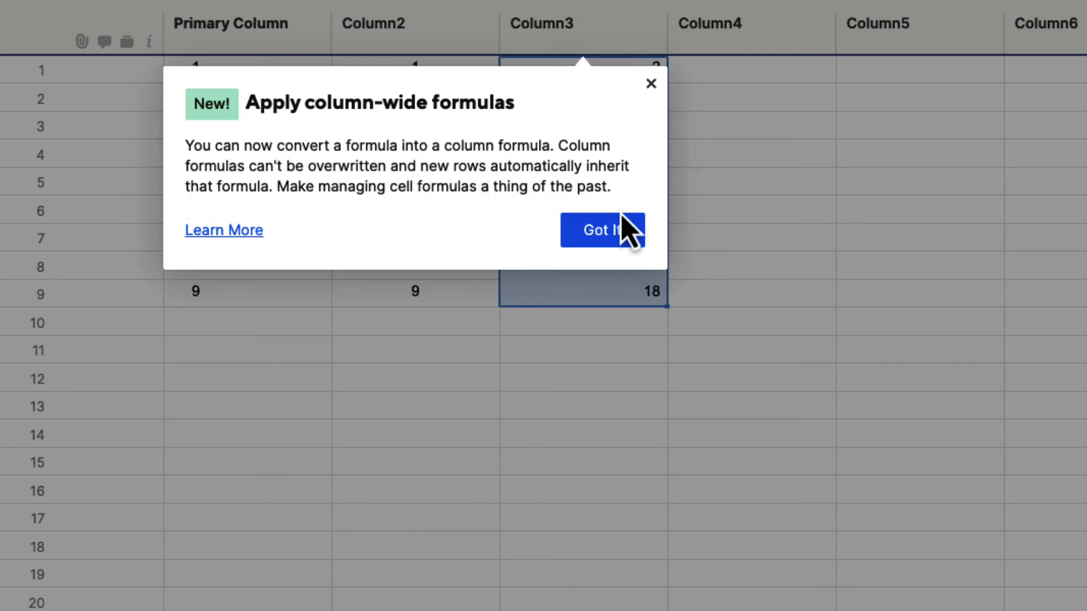
left_click(609, 249)
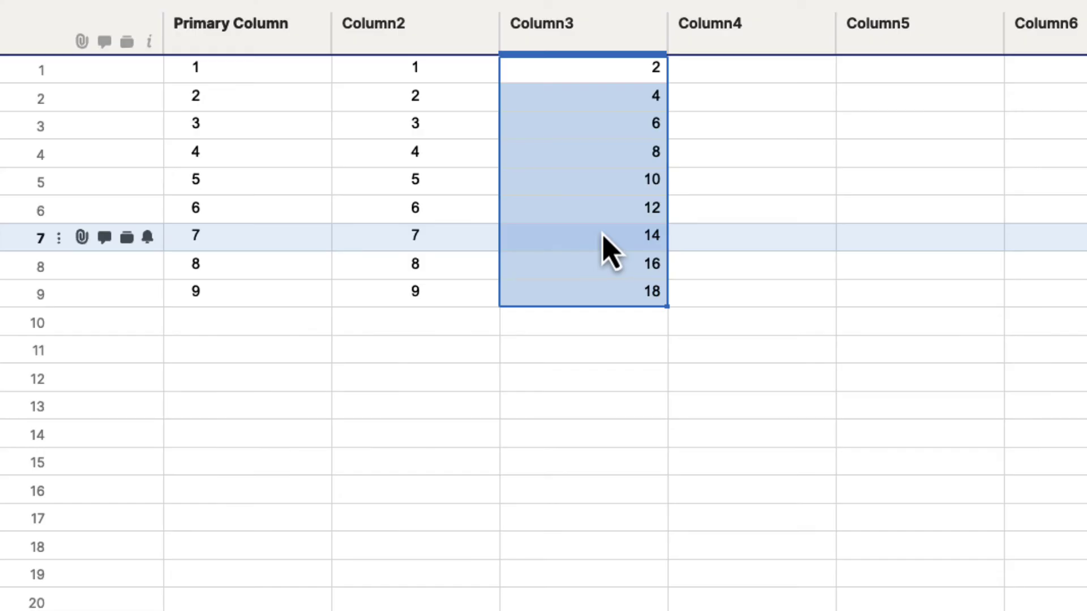
Check the filled formulas in the first three rows of Column3, and undo the fill
left_click(608, 298)
left_click(620, 75)
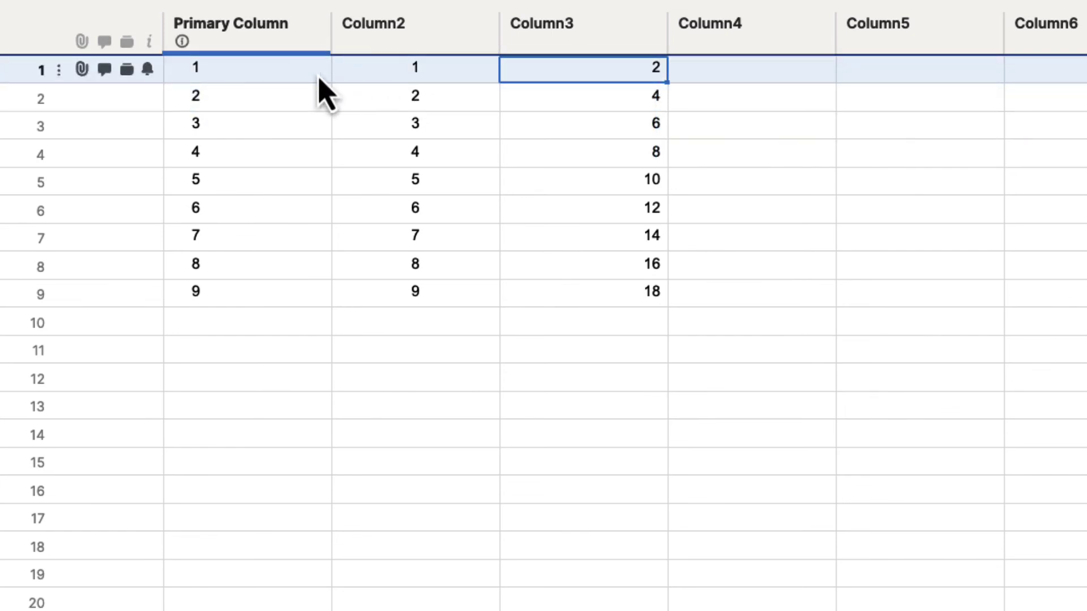
left_click(611, 106)
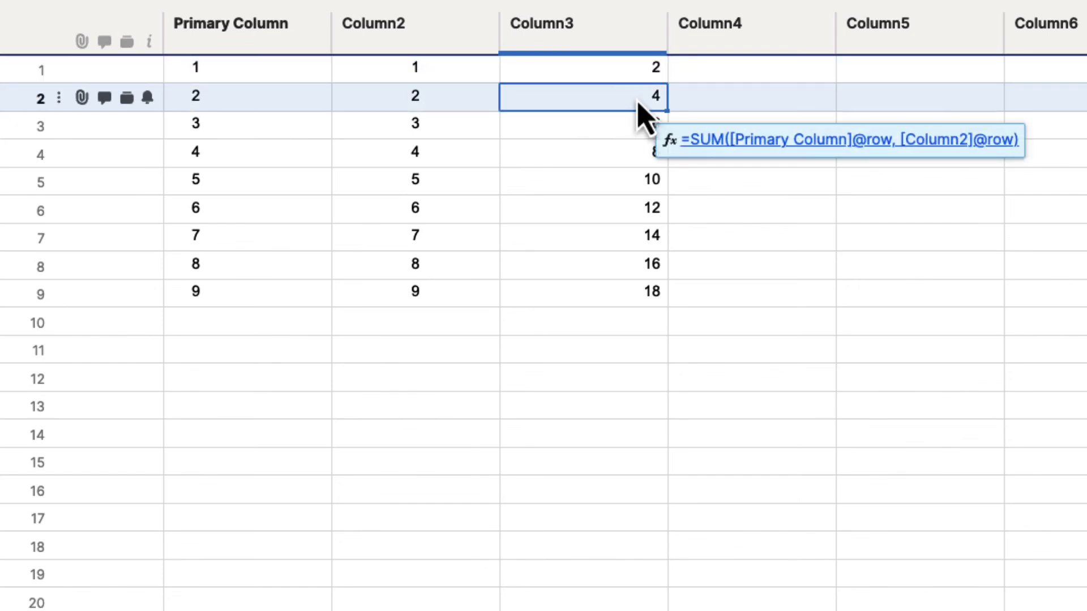
left_click(566, 126)
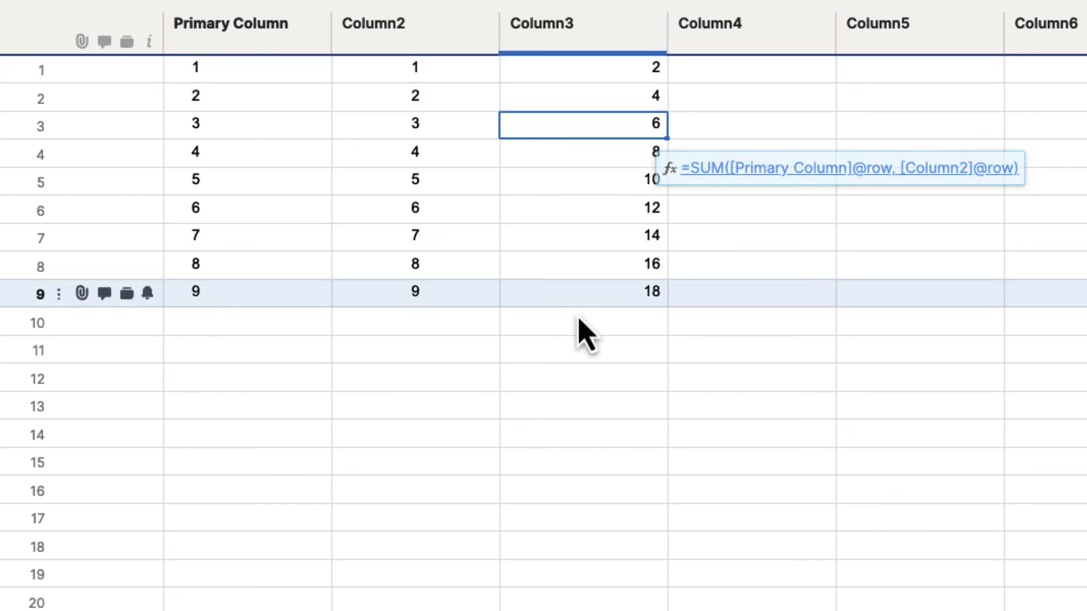
key("ctrl+z")
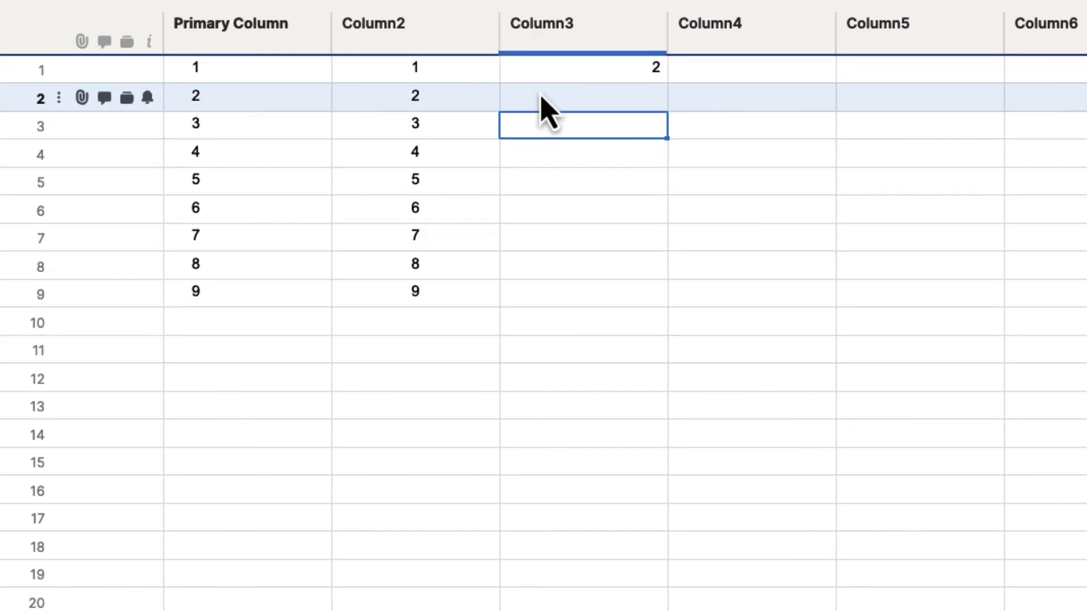
Convert the SUM formula in row 1 of Column3 to a column formula
left_click(558, 71)
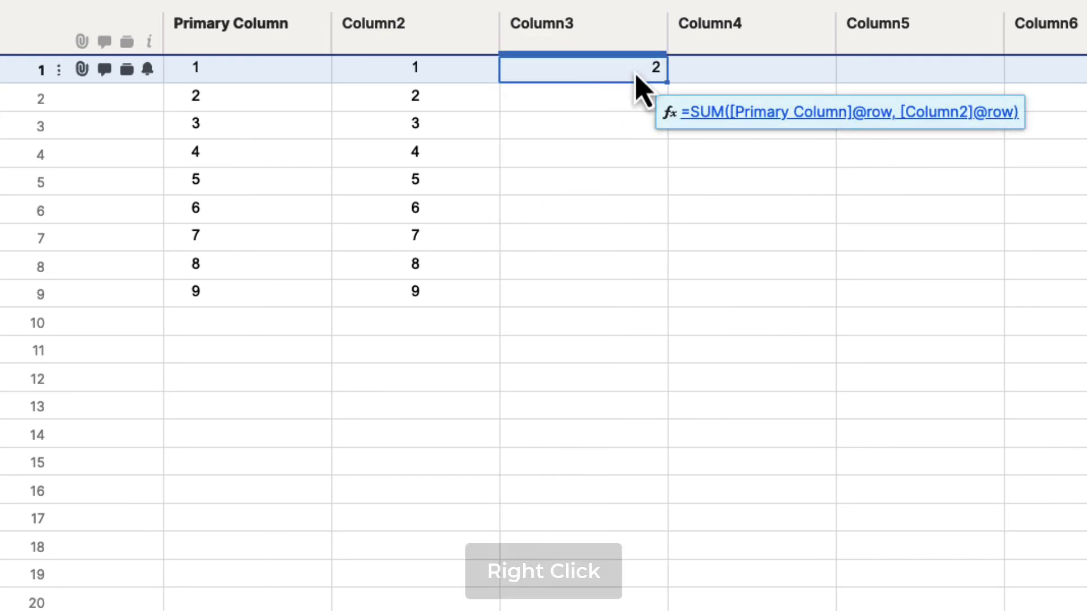
right_click(635, 74)
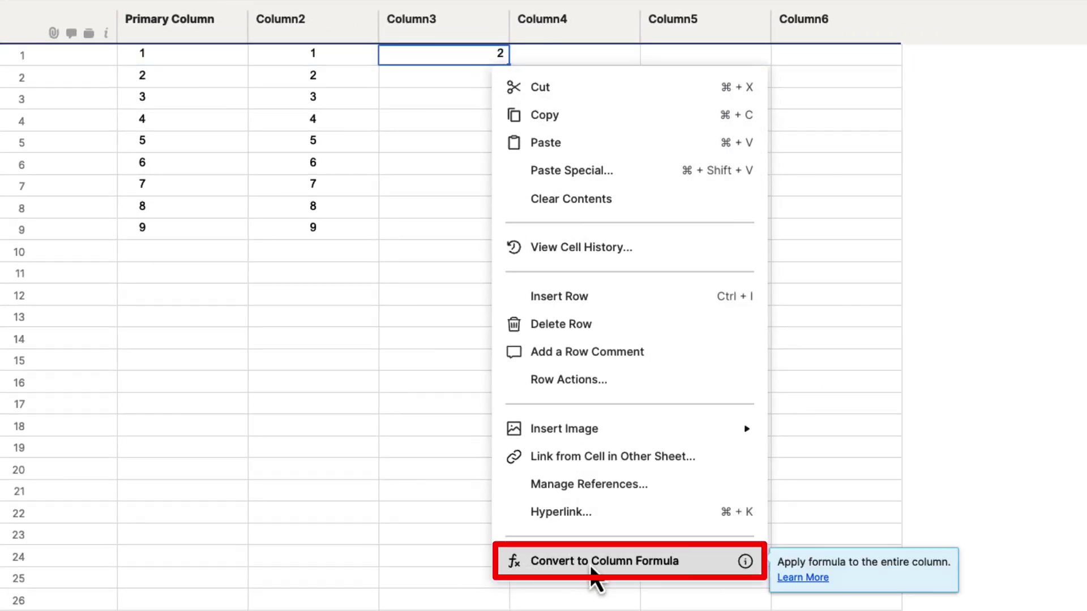
left_click(626, 561)
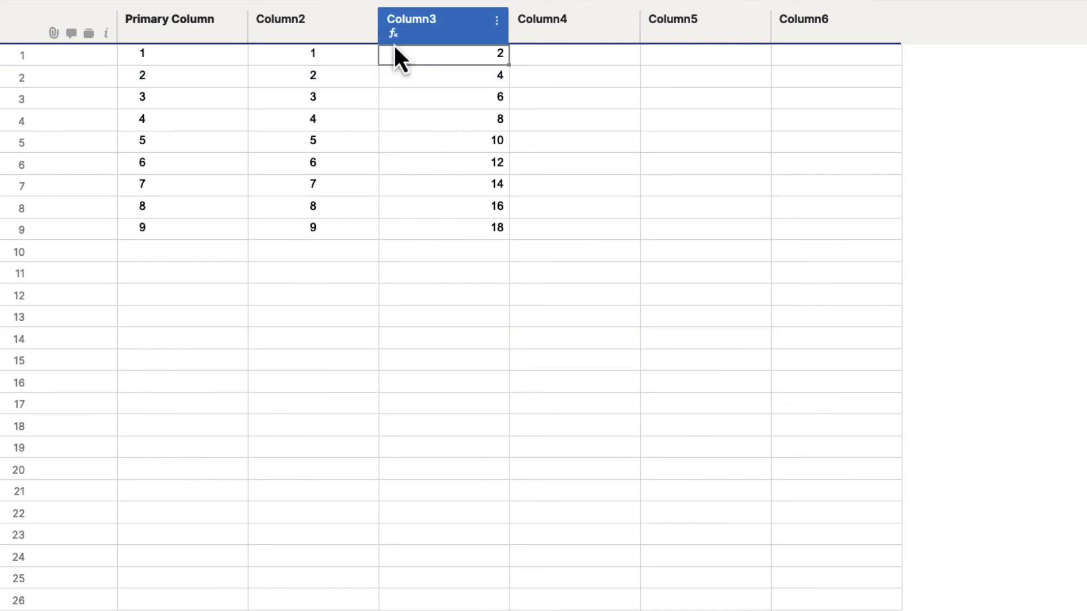
mouse_move(392, 40)
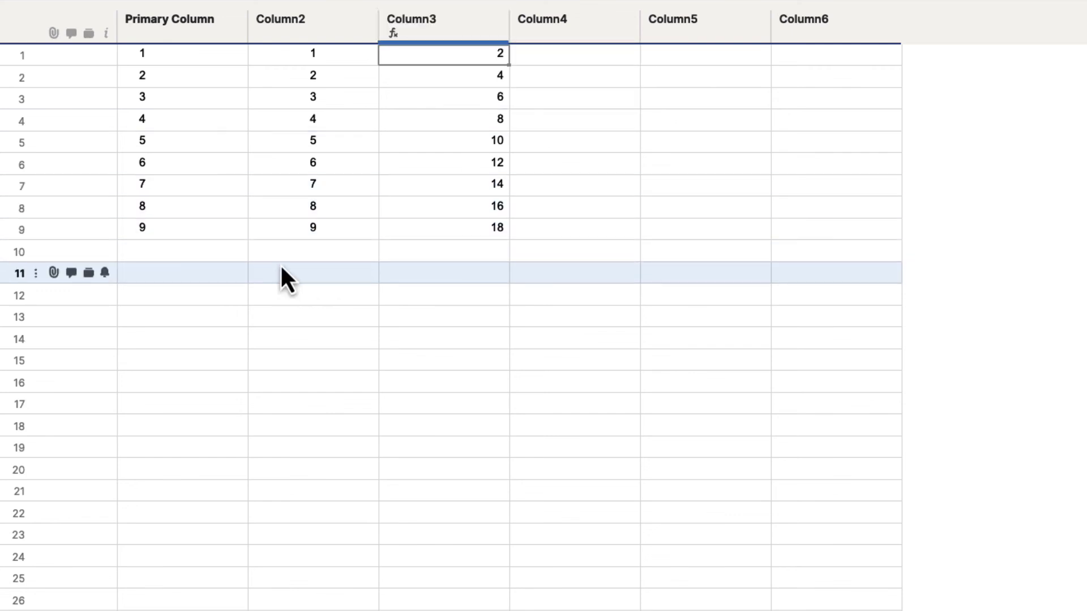
Enter 10 in both Primary Column and Column2 of row 10 to test the column formula on a new row
left_click(200, 252)
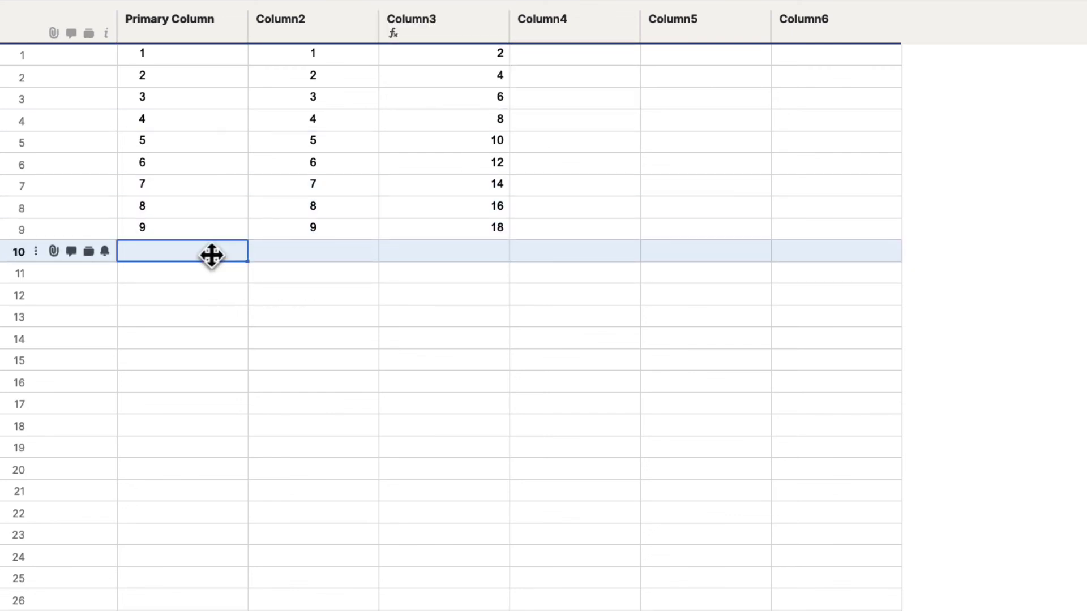
left_click(441, 252)
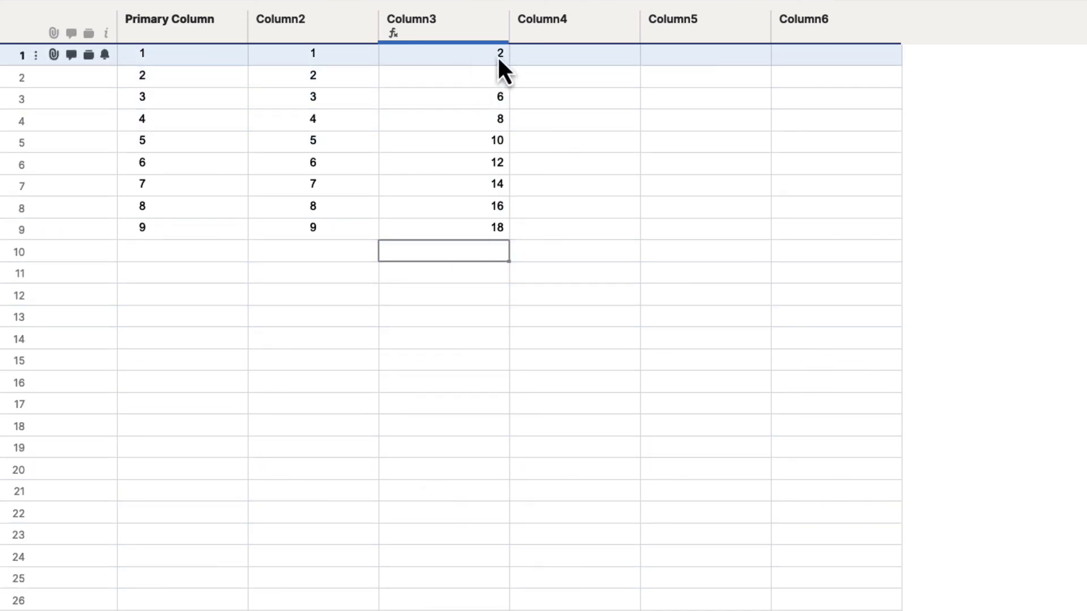
left_click(203, 250)
type("10")
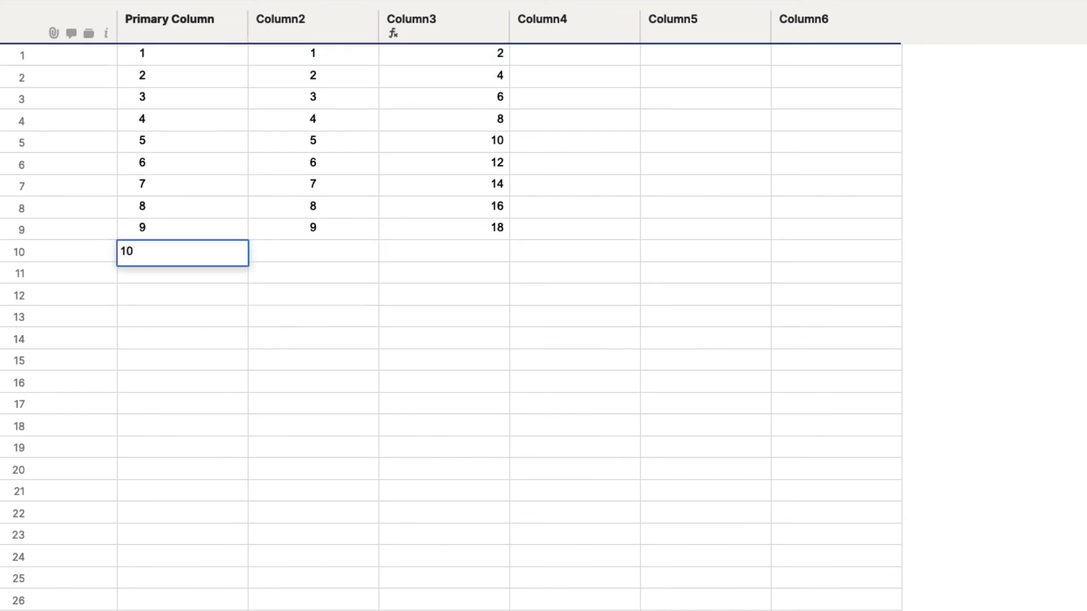
key("Tab")
type("1")
left_click(182, 250)
key("Right")
key("Right")
Enter 100 in Primary Column and 900 in Column2 of row 11
key("Down")
key("Left")
key("Left")
type("100")
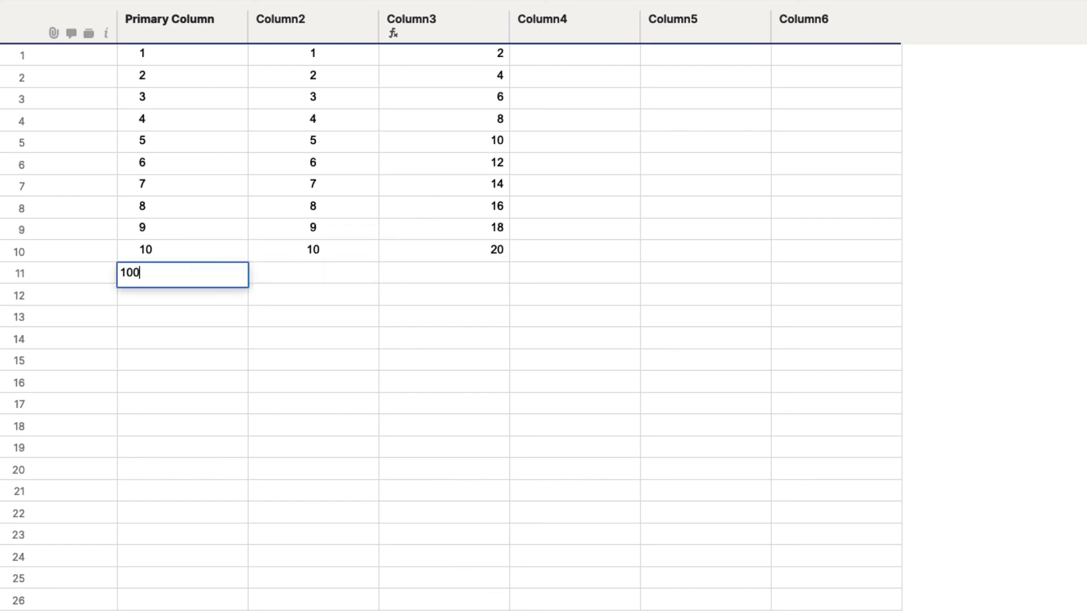
type("900")
key("Tab")
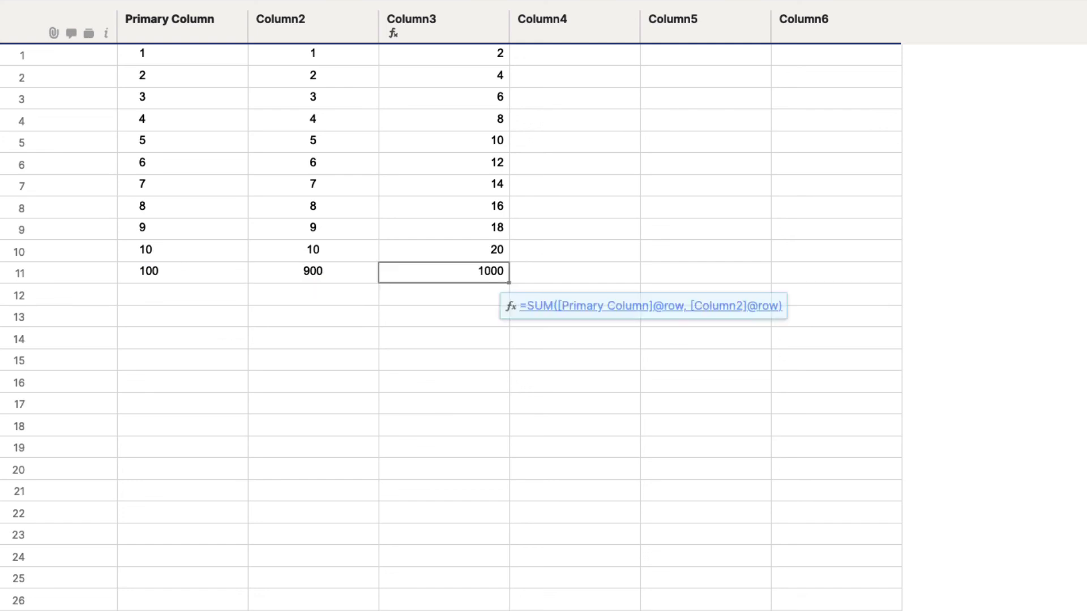
key("Return")
key("Left")
key("Left")
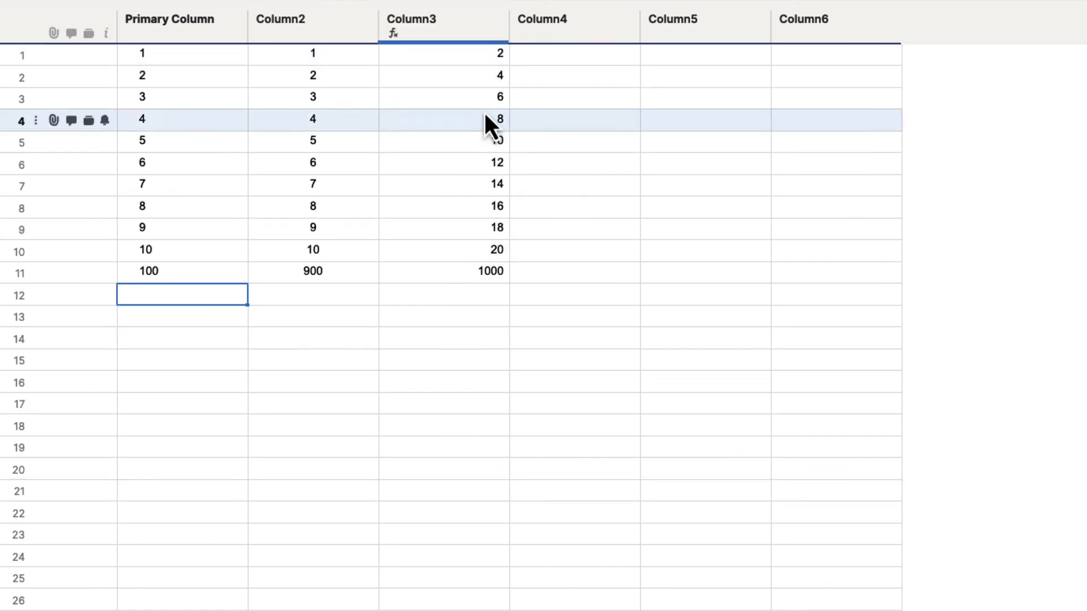
key("Right")
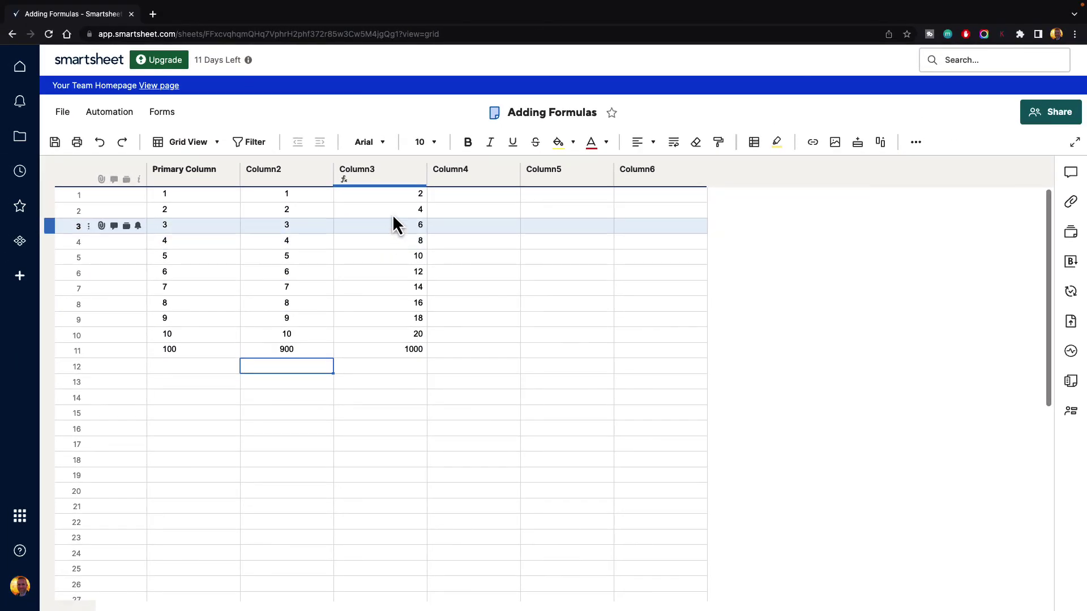